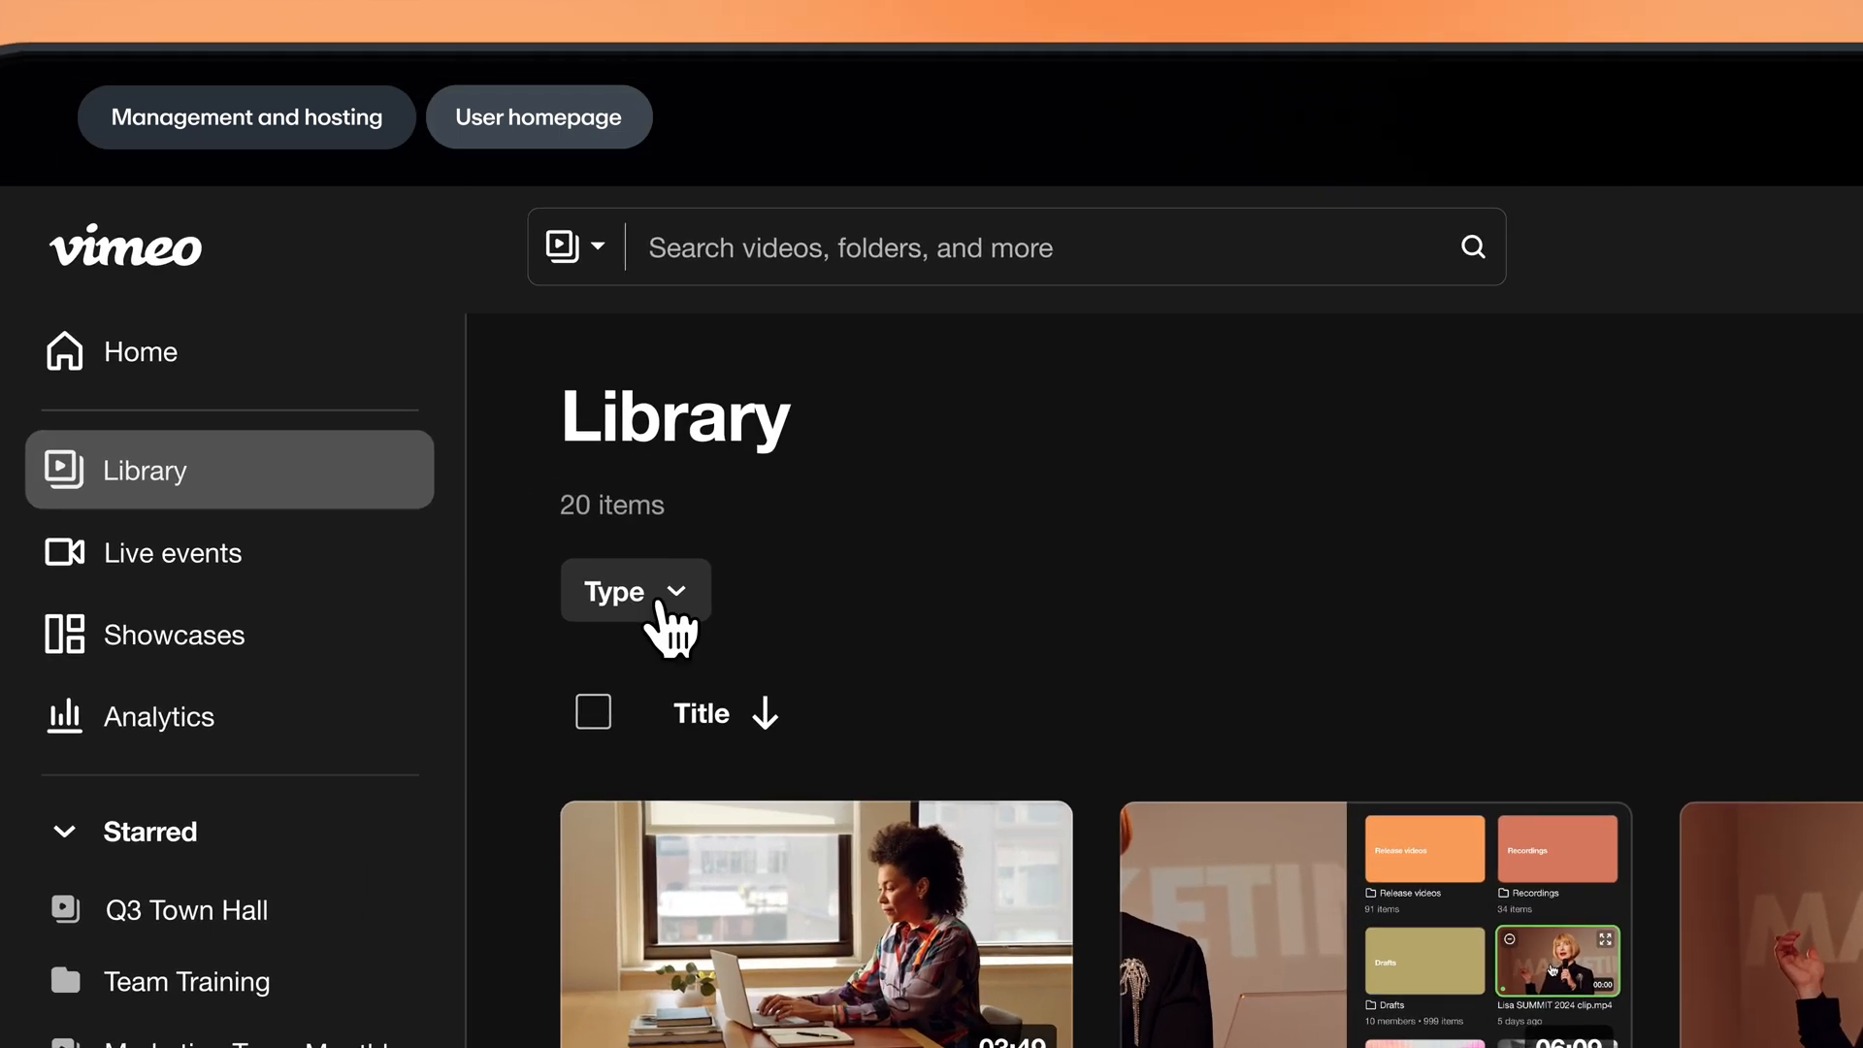
View the library's Type filter options (All, Folders, Videos).
click(670, 600)
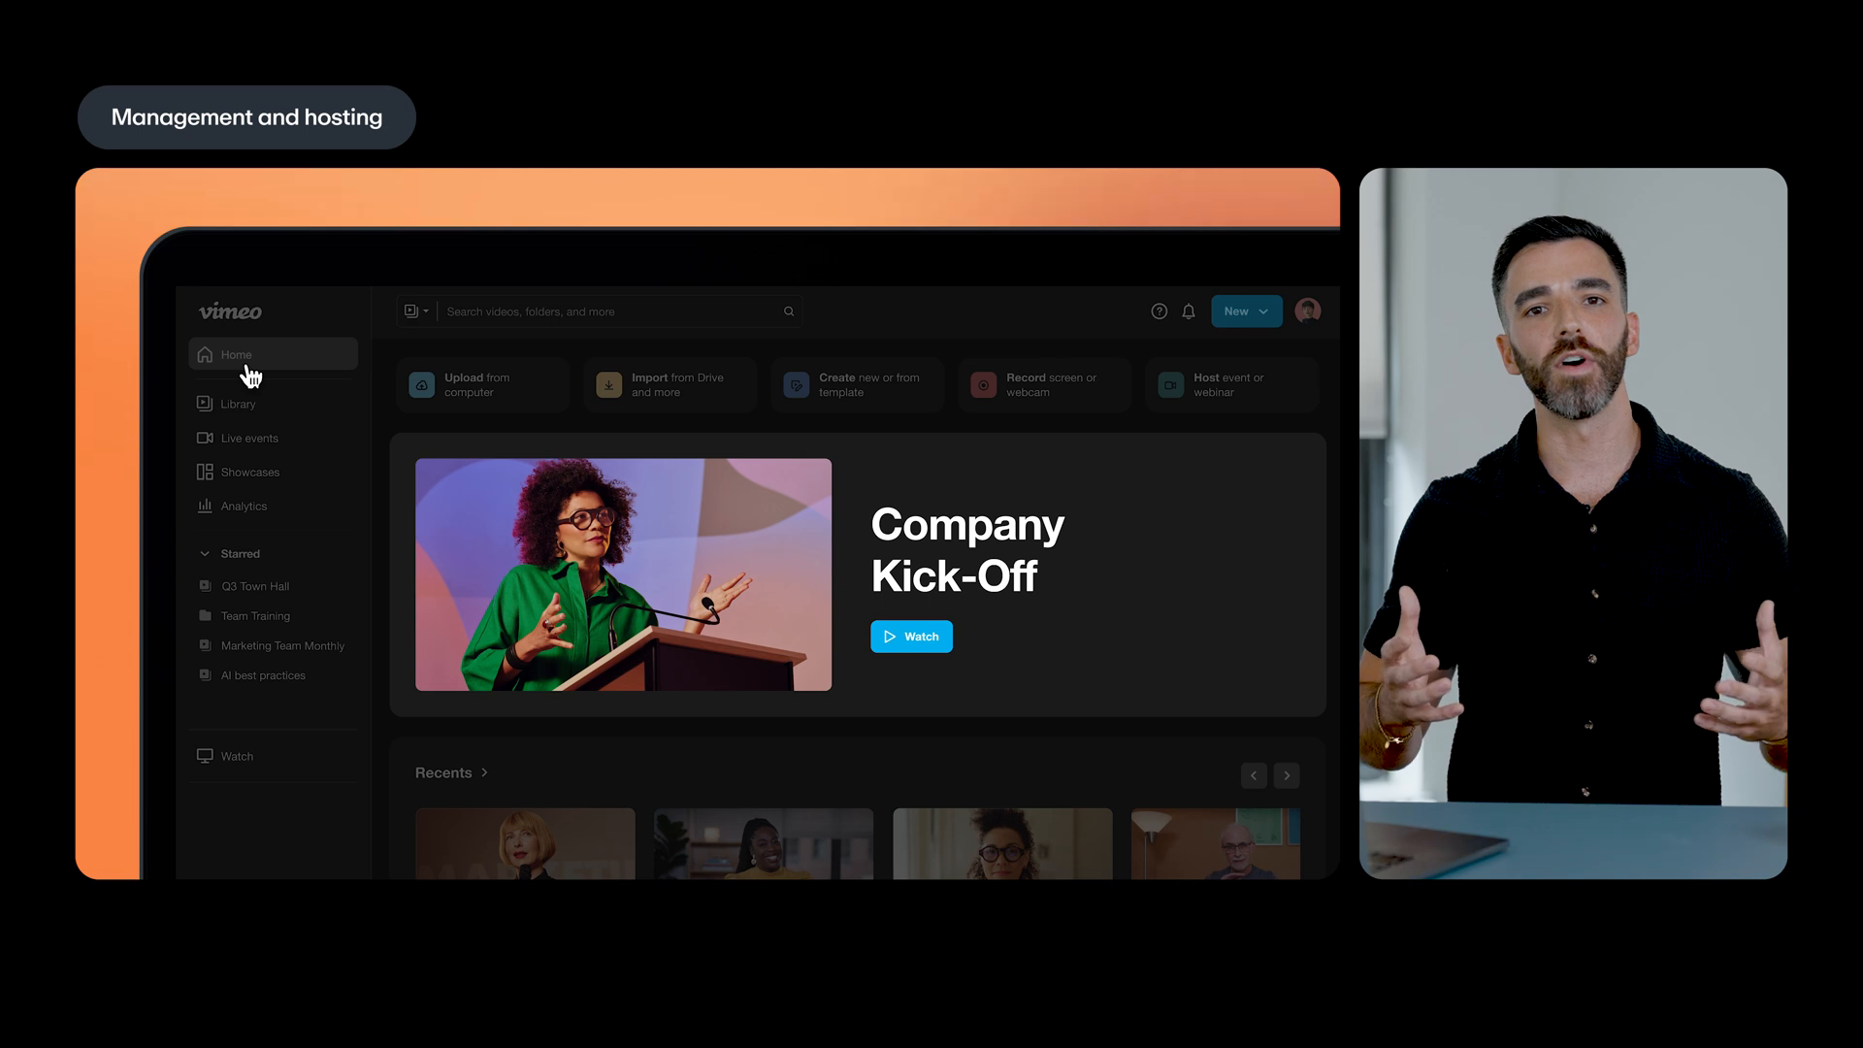
Share the Tutorial: Automation showcase with the entered email address as an editor.
click(272, 471)
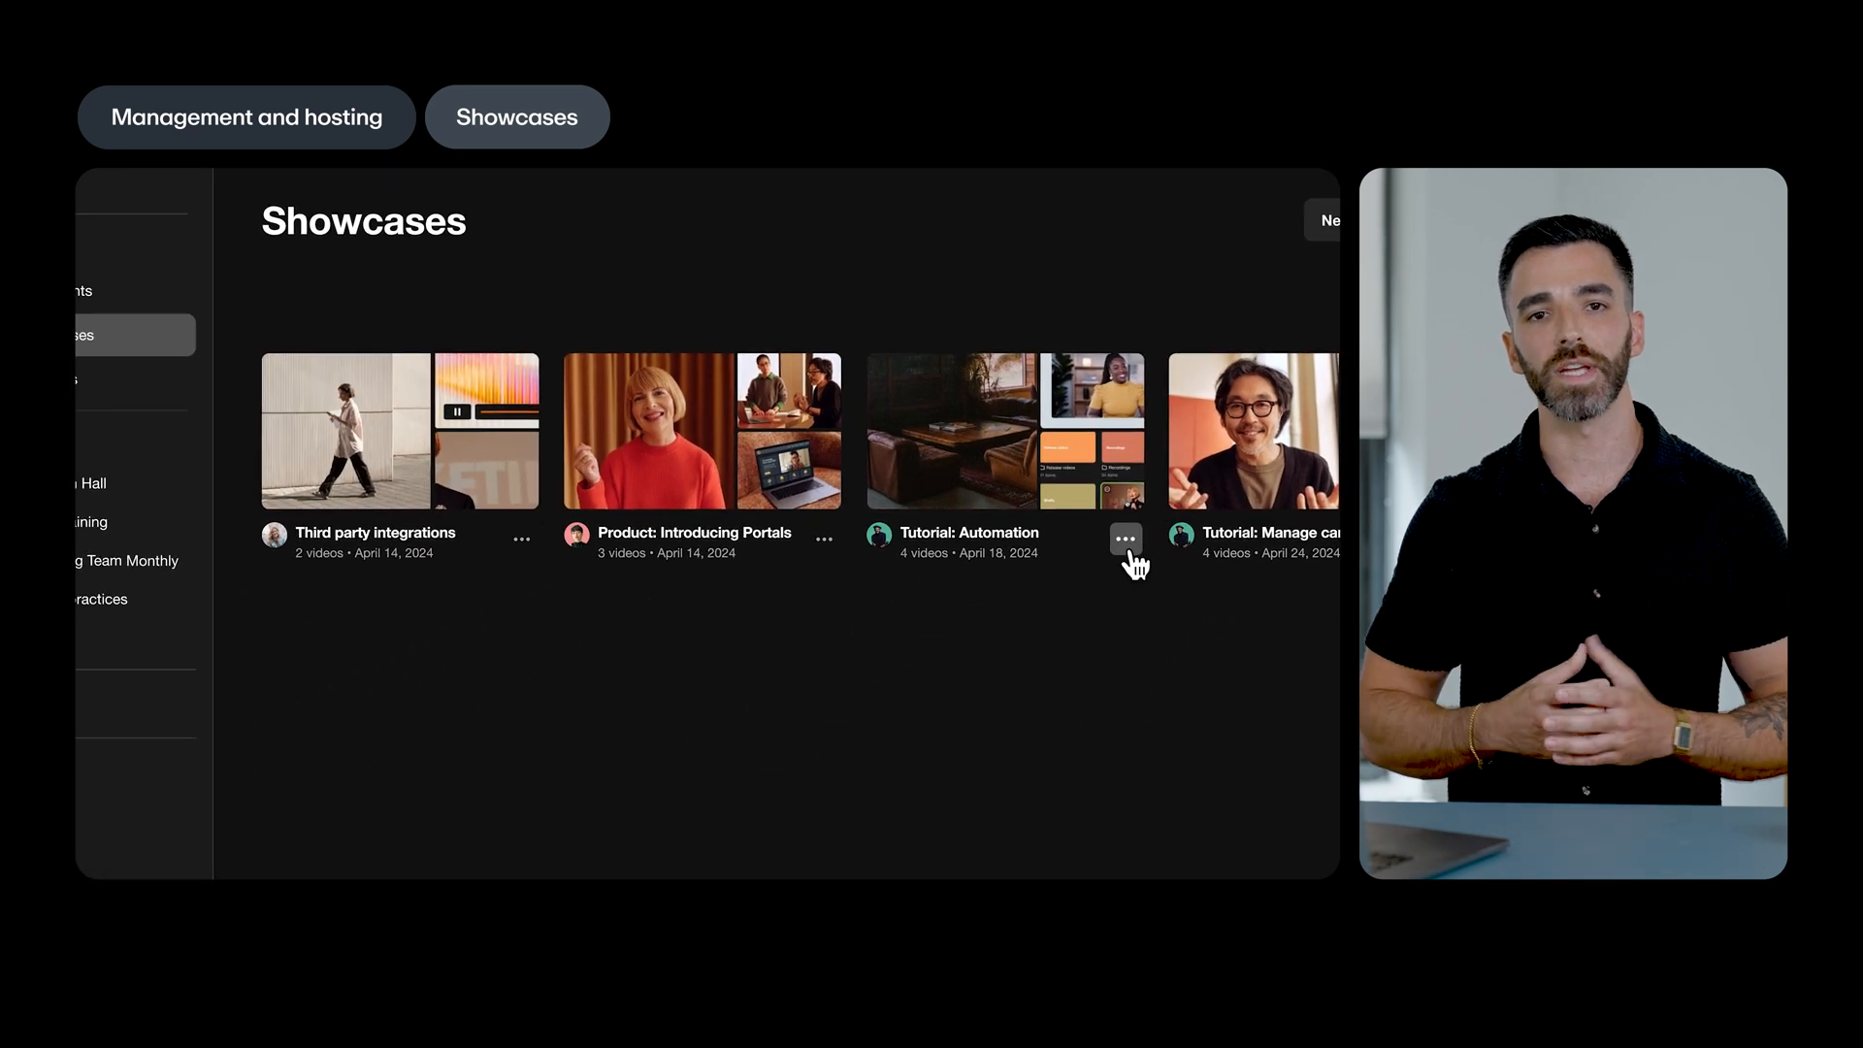
click(1038, 589)
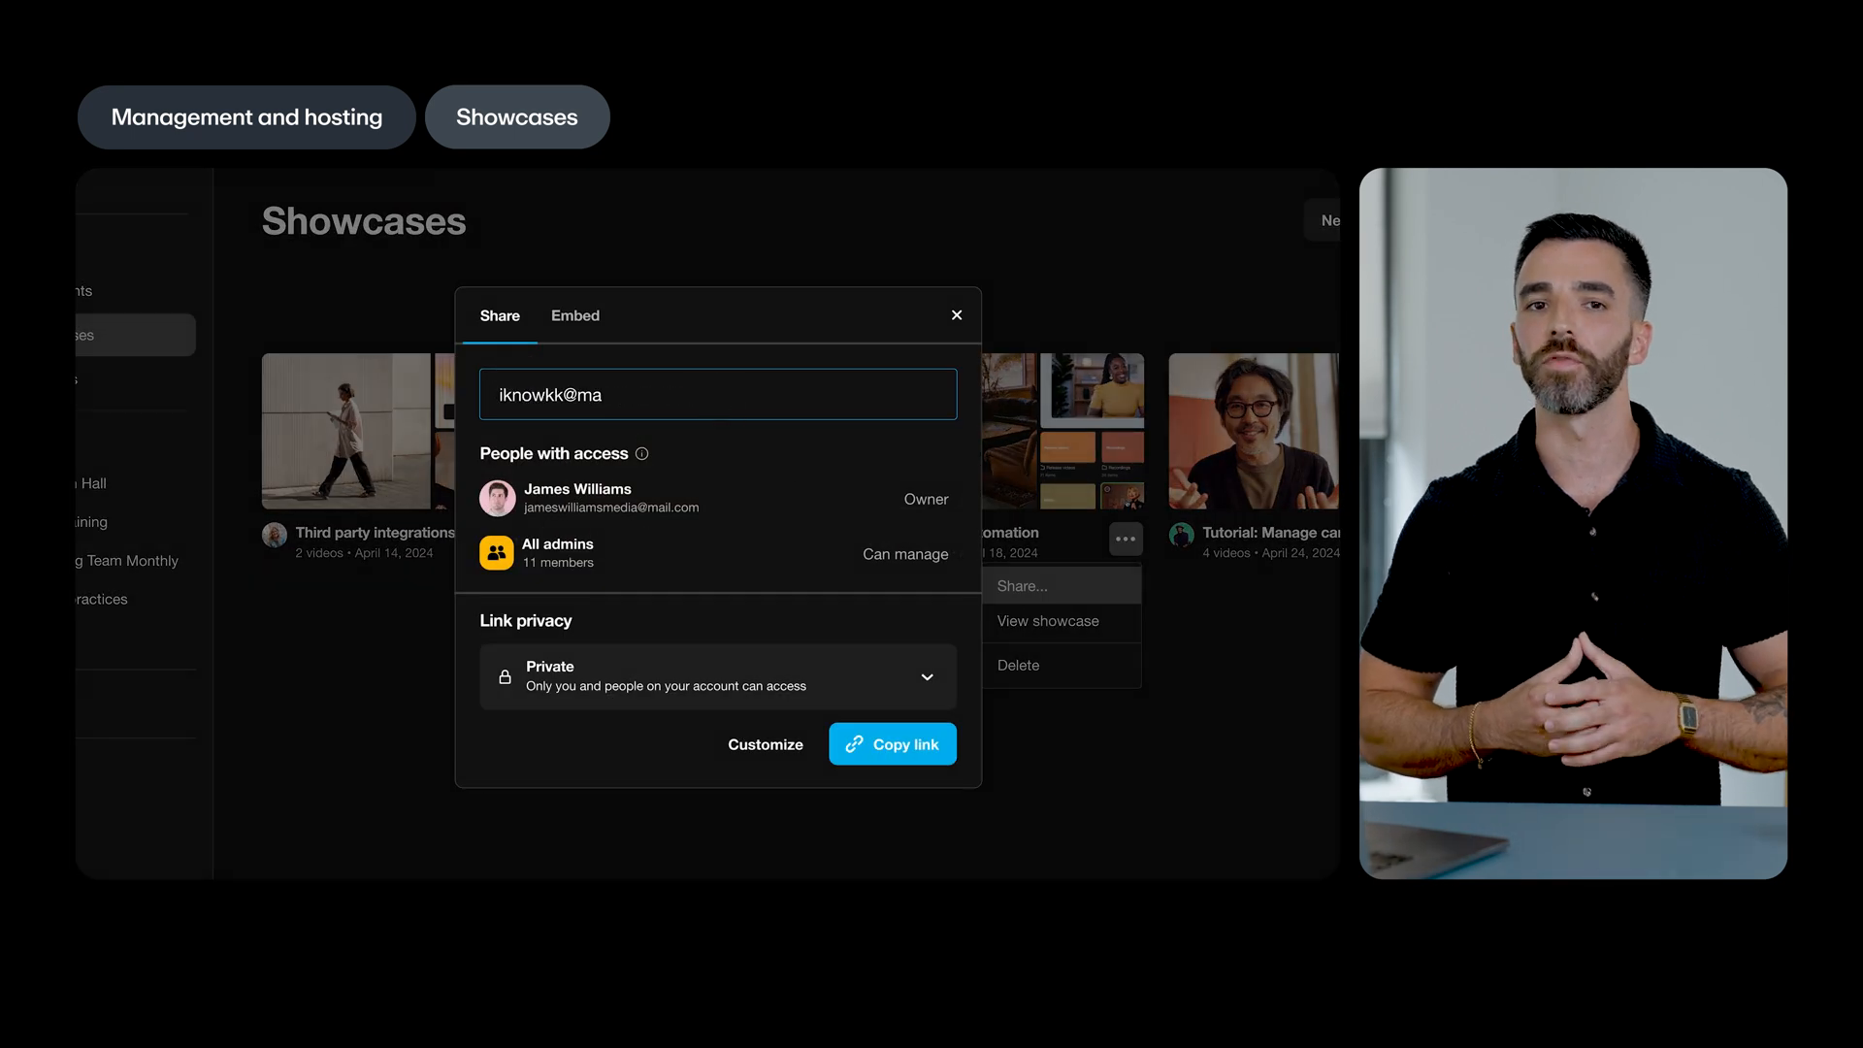
text(il.com)
key(Return)
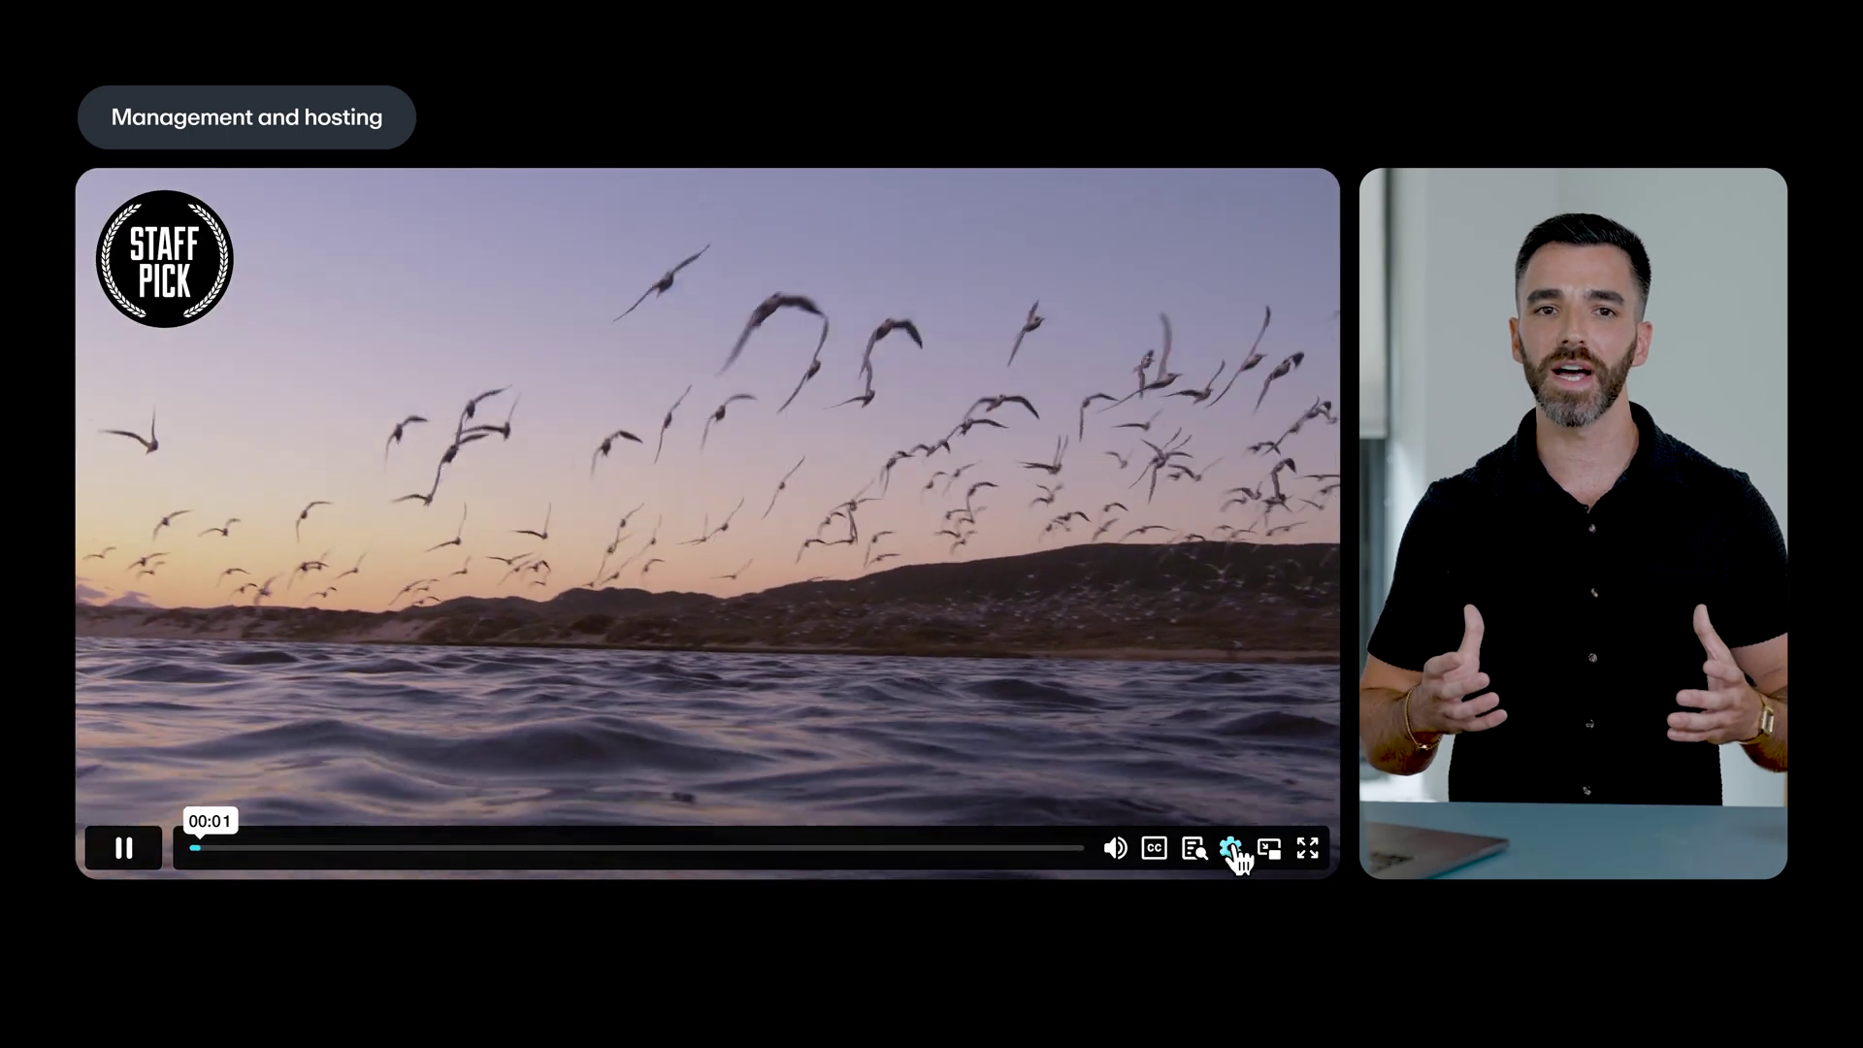
click(1232, 849)
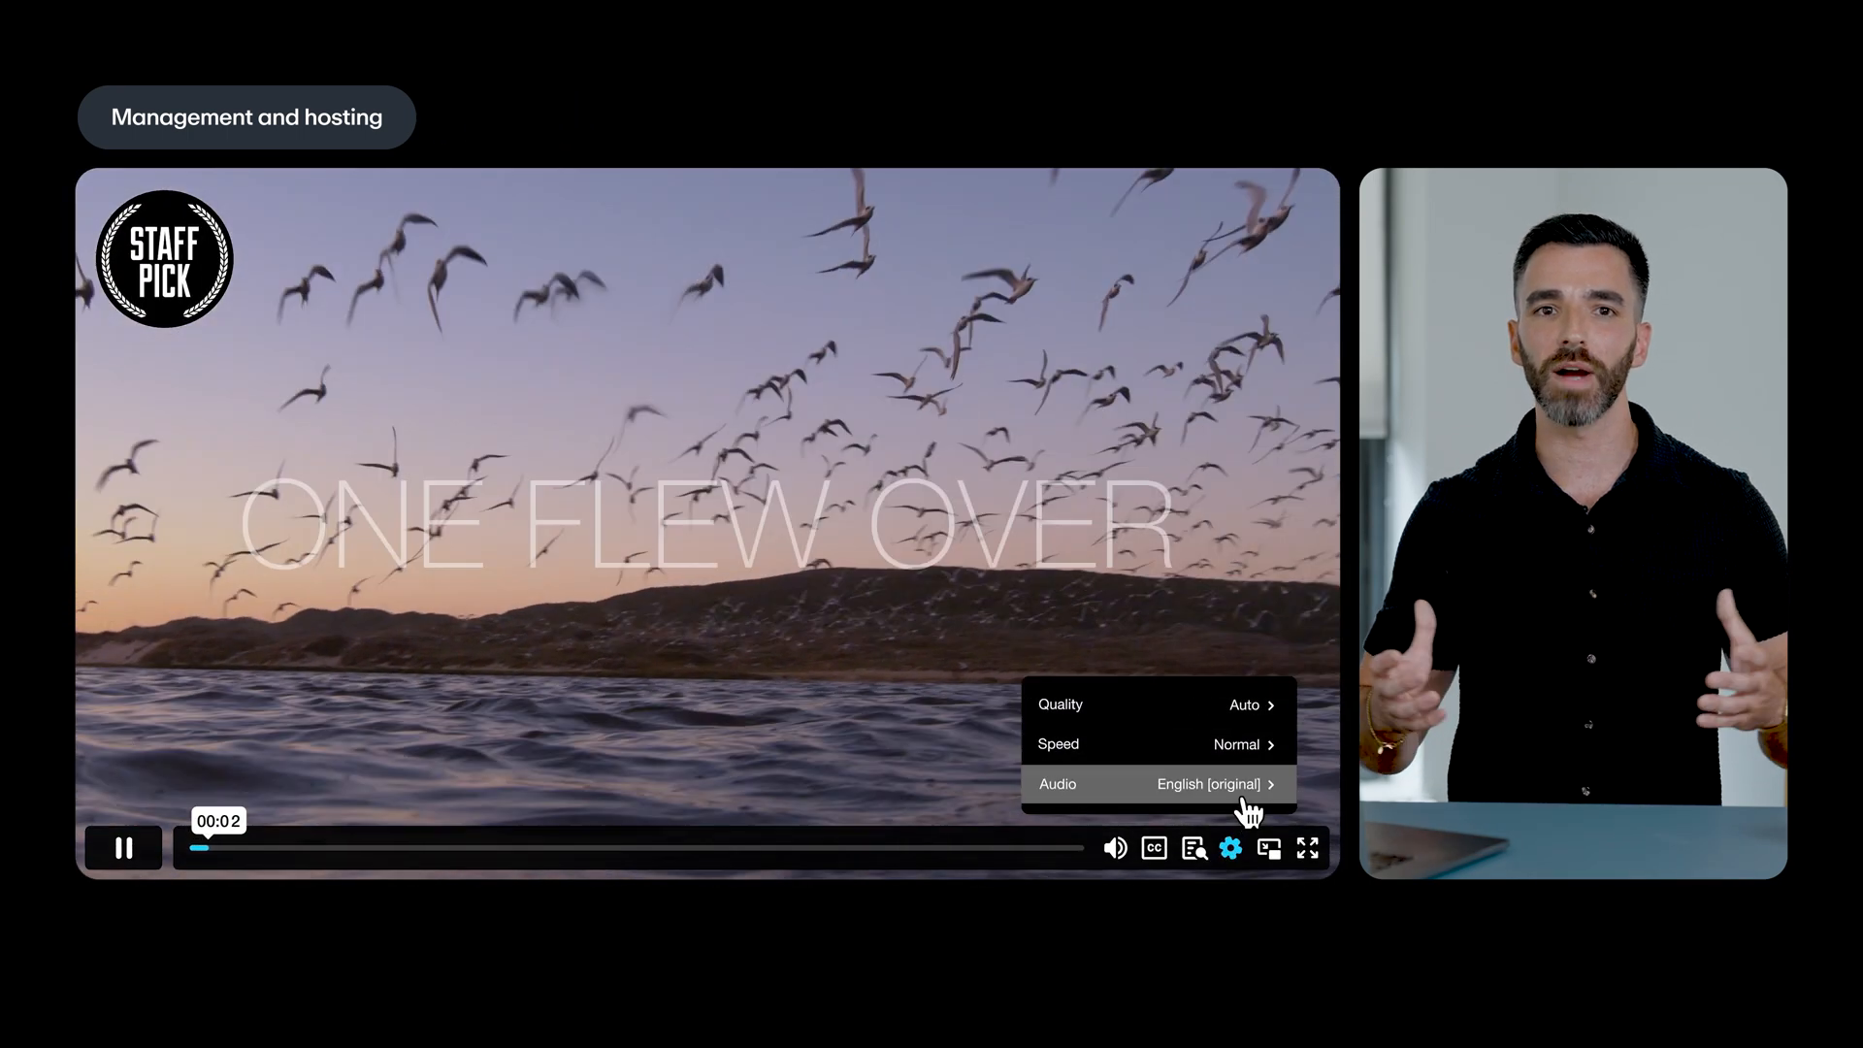
Switch the video's audio to Français, turn on captions and show its transcript.
click(1252, 809)
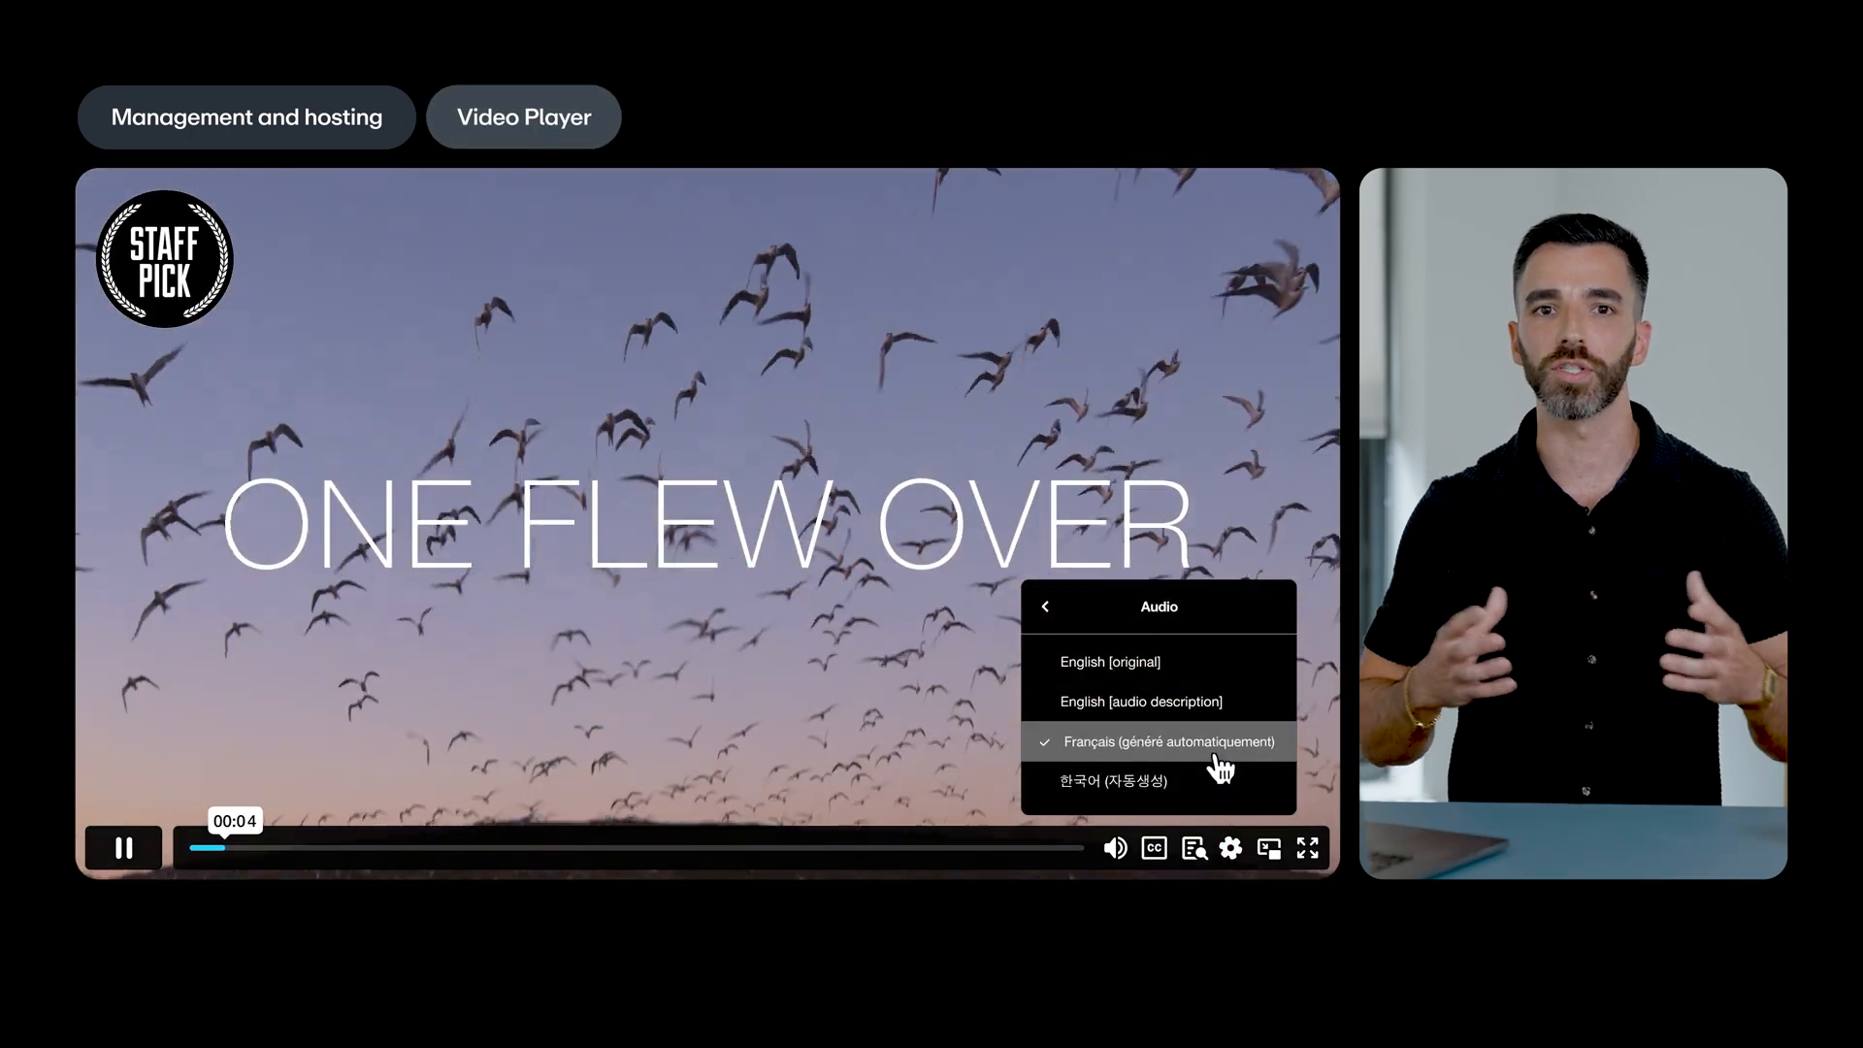
click(1220, 743)
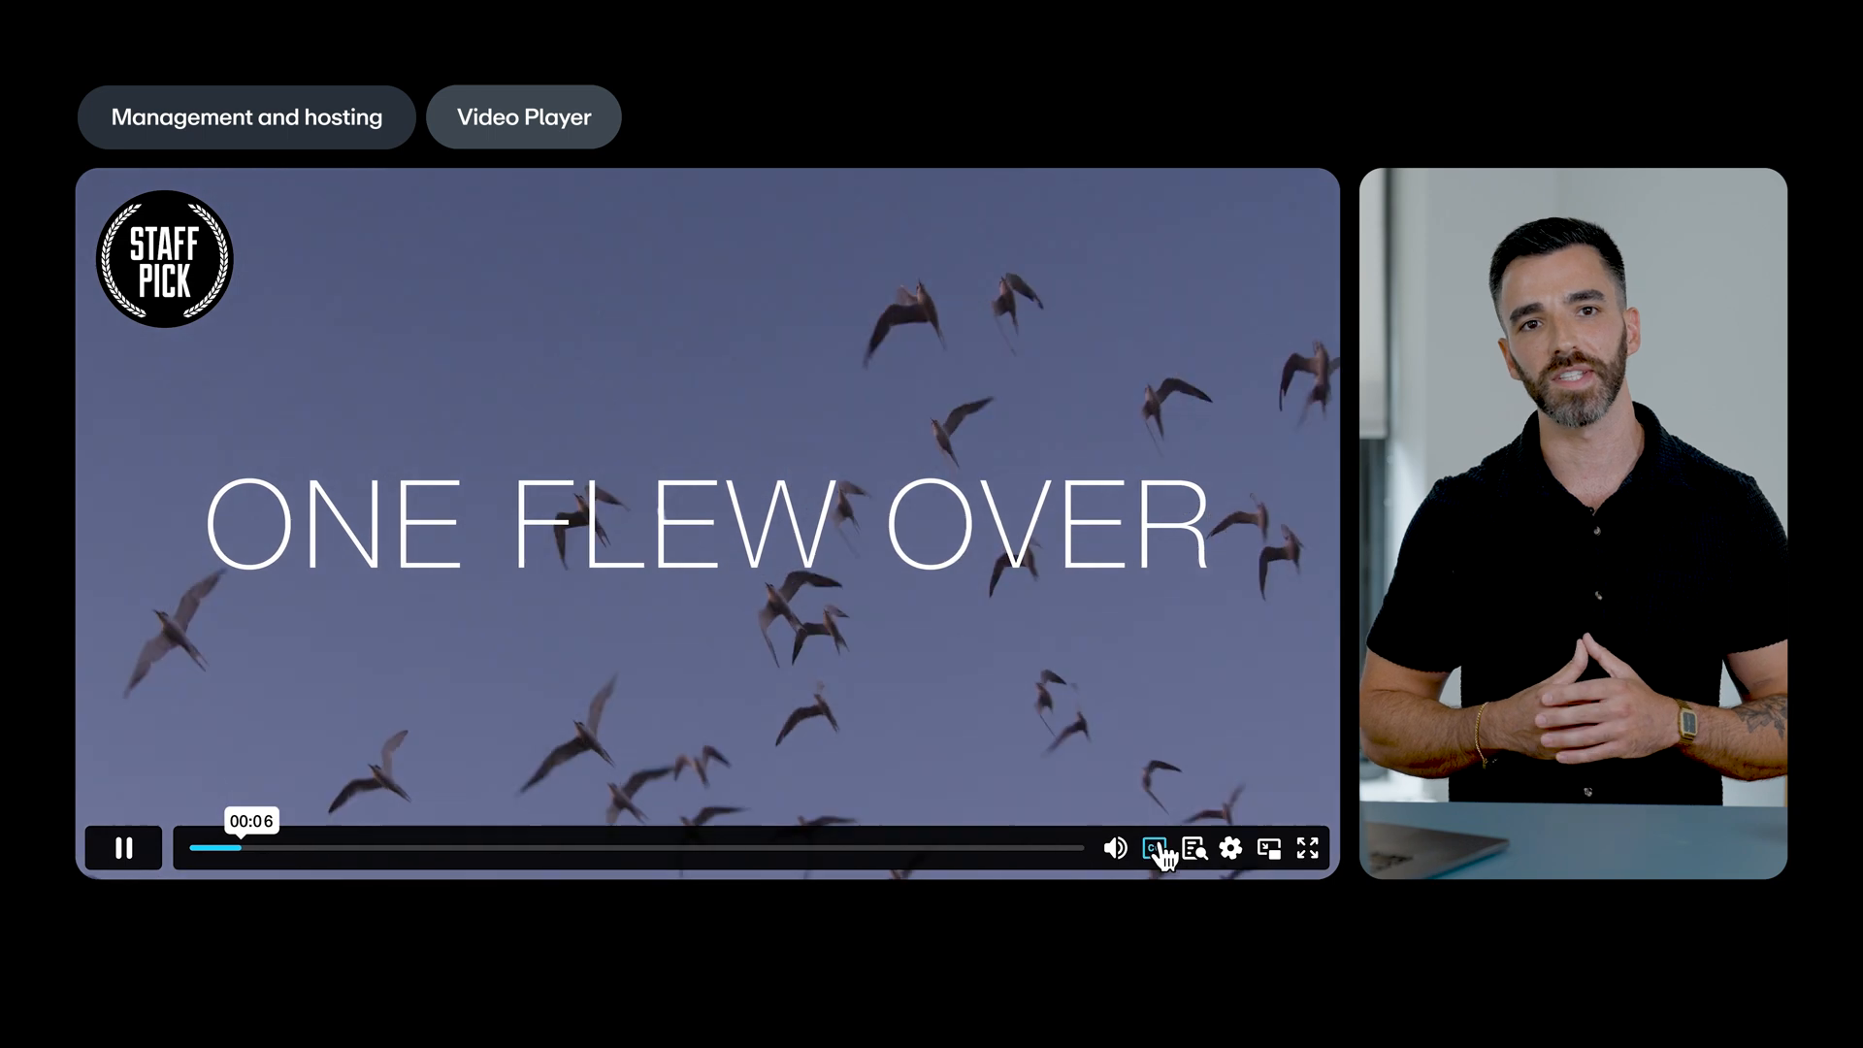
click(1155, 849)
click(1195, 849)
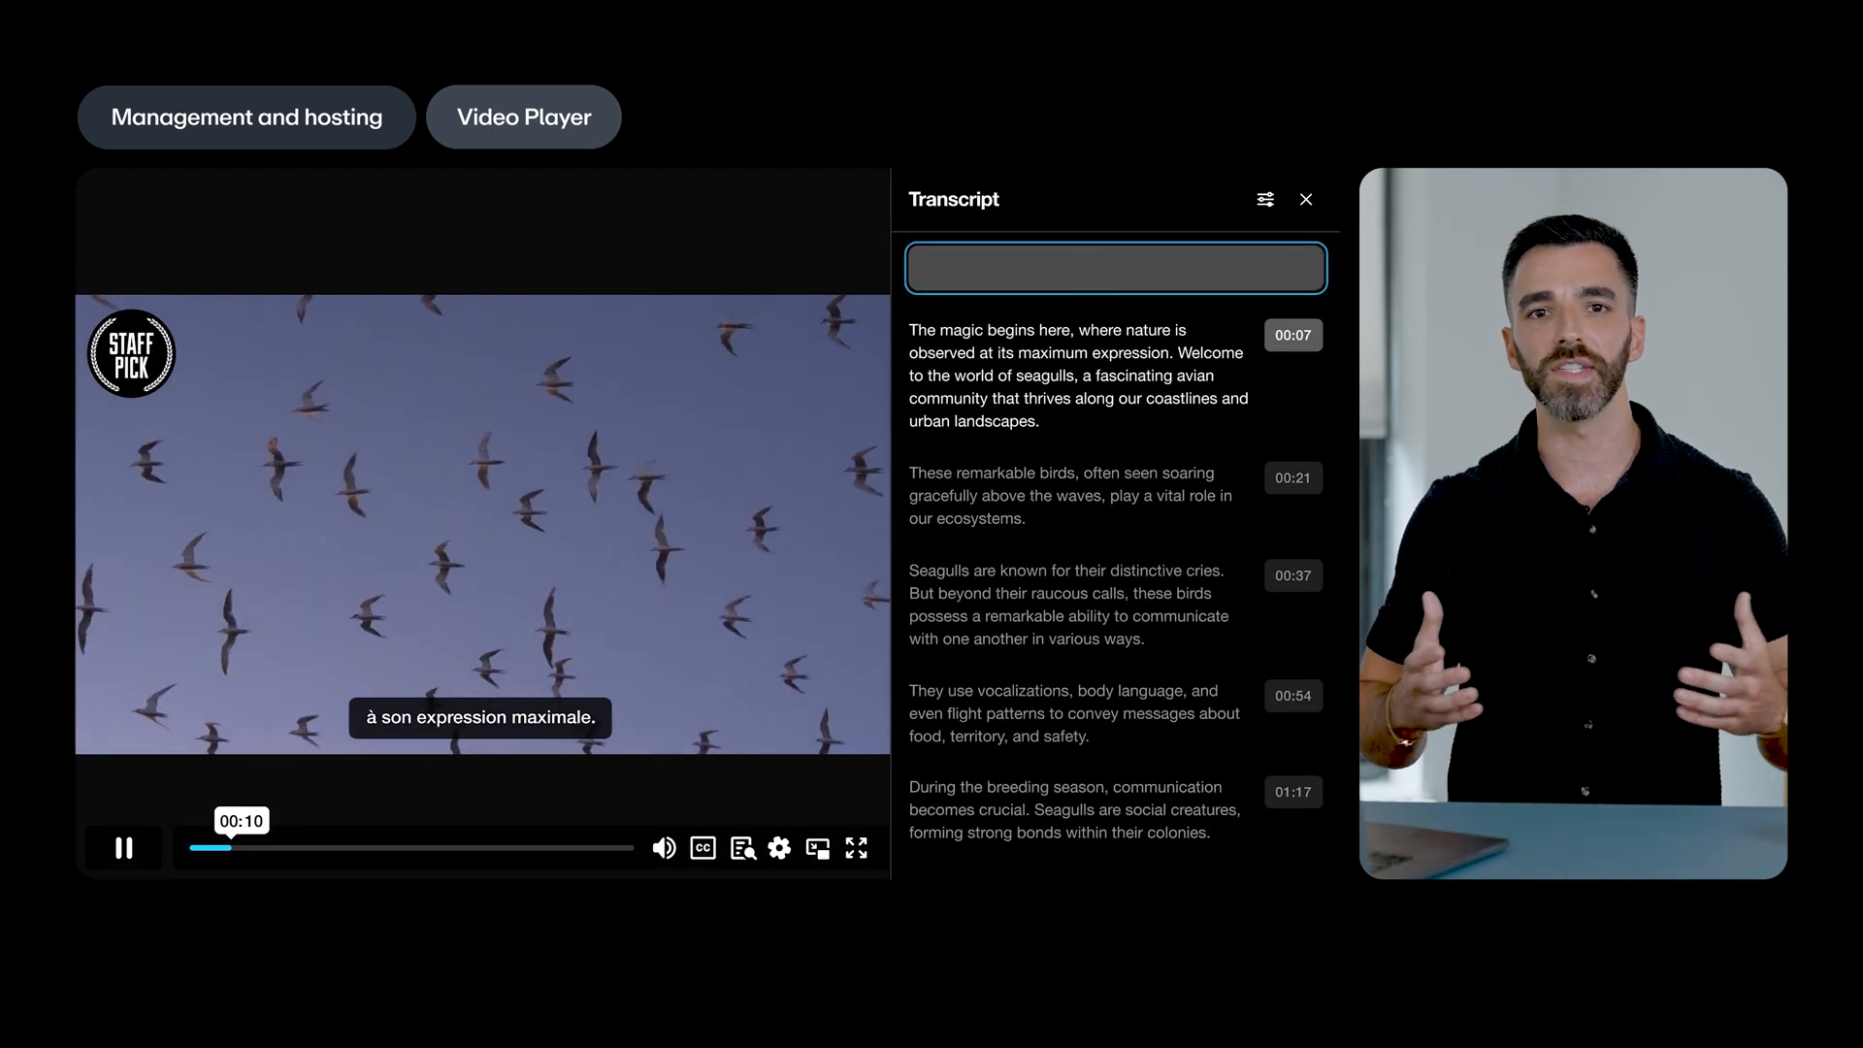
text(commu)
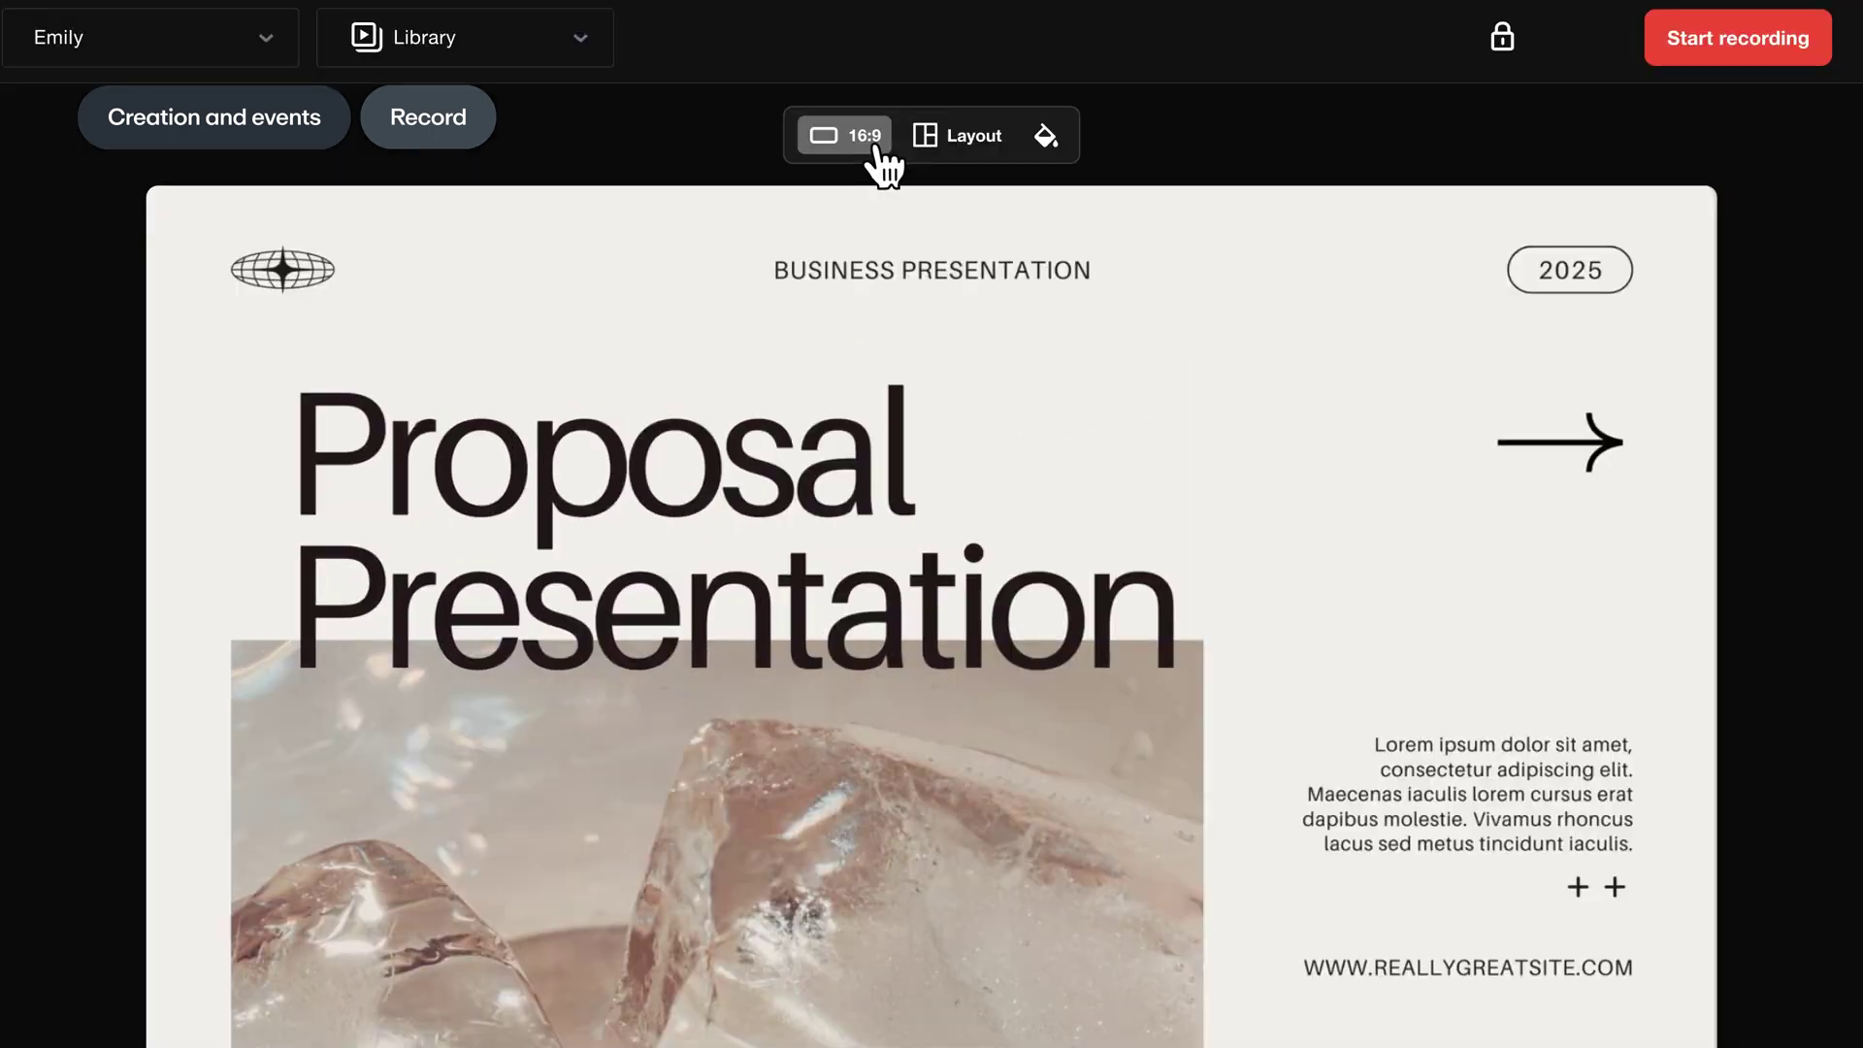
Keep the canvas at 16:9 after trying 9:16, and use the Camera + screen layout.
click(865, 136)
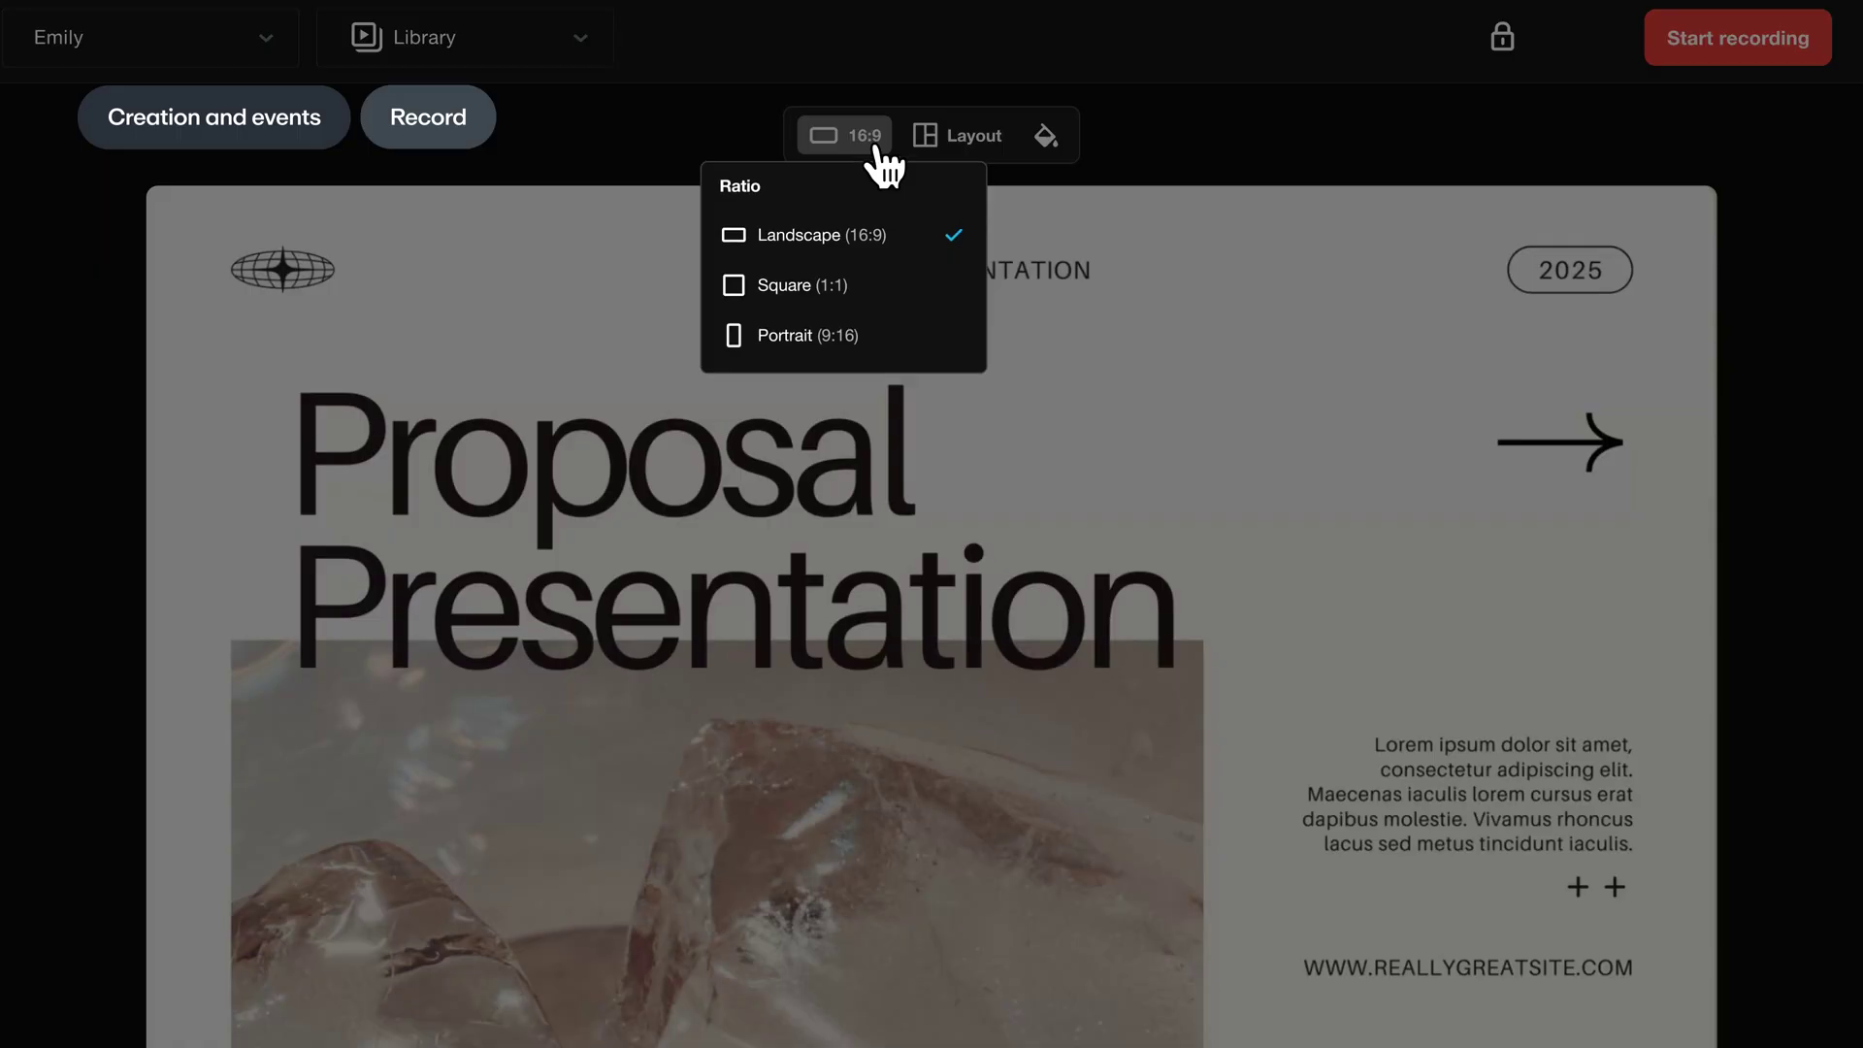
click(915, 350)
click(937, 163)
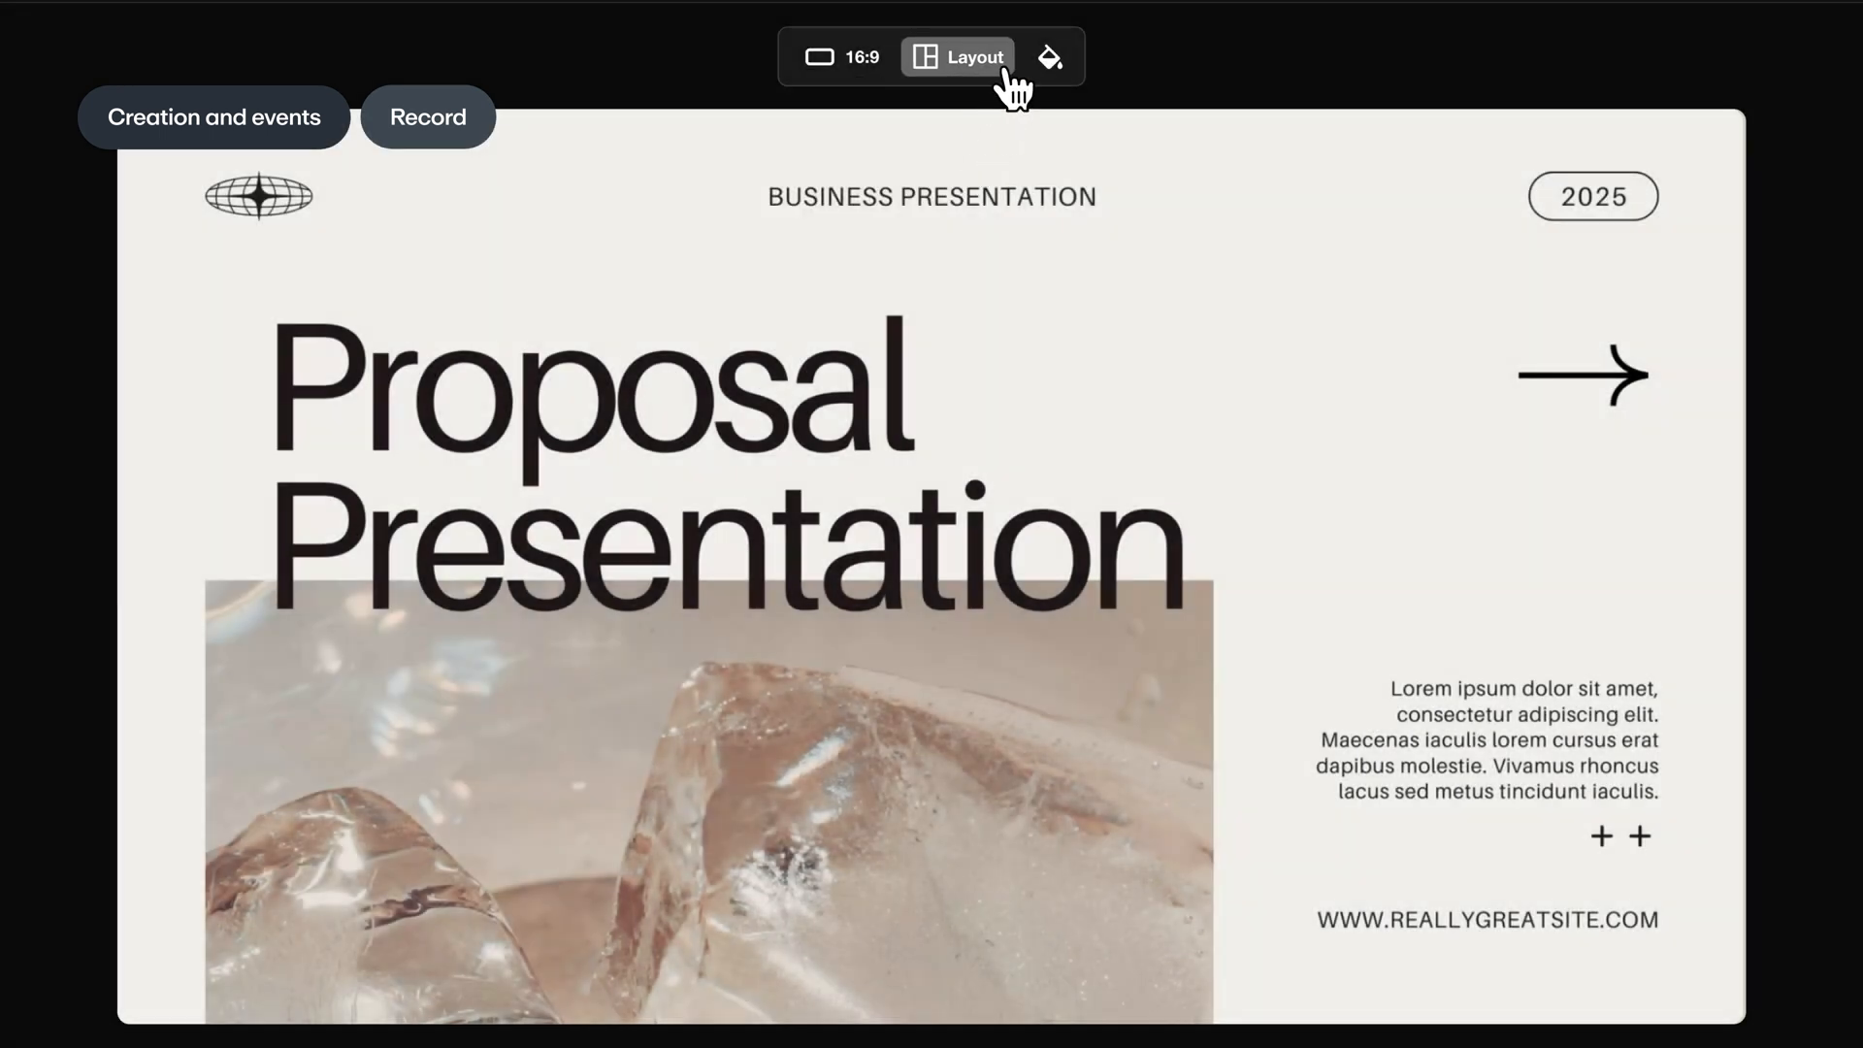
click(1005, 72)
drag(1158, 281, 1159, 500)
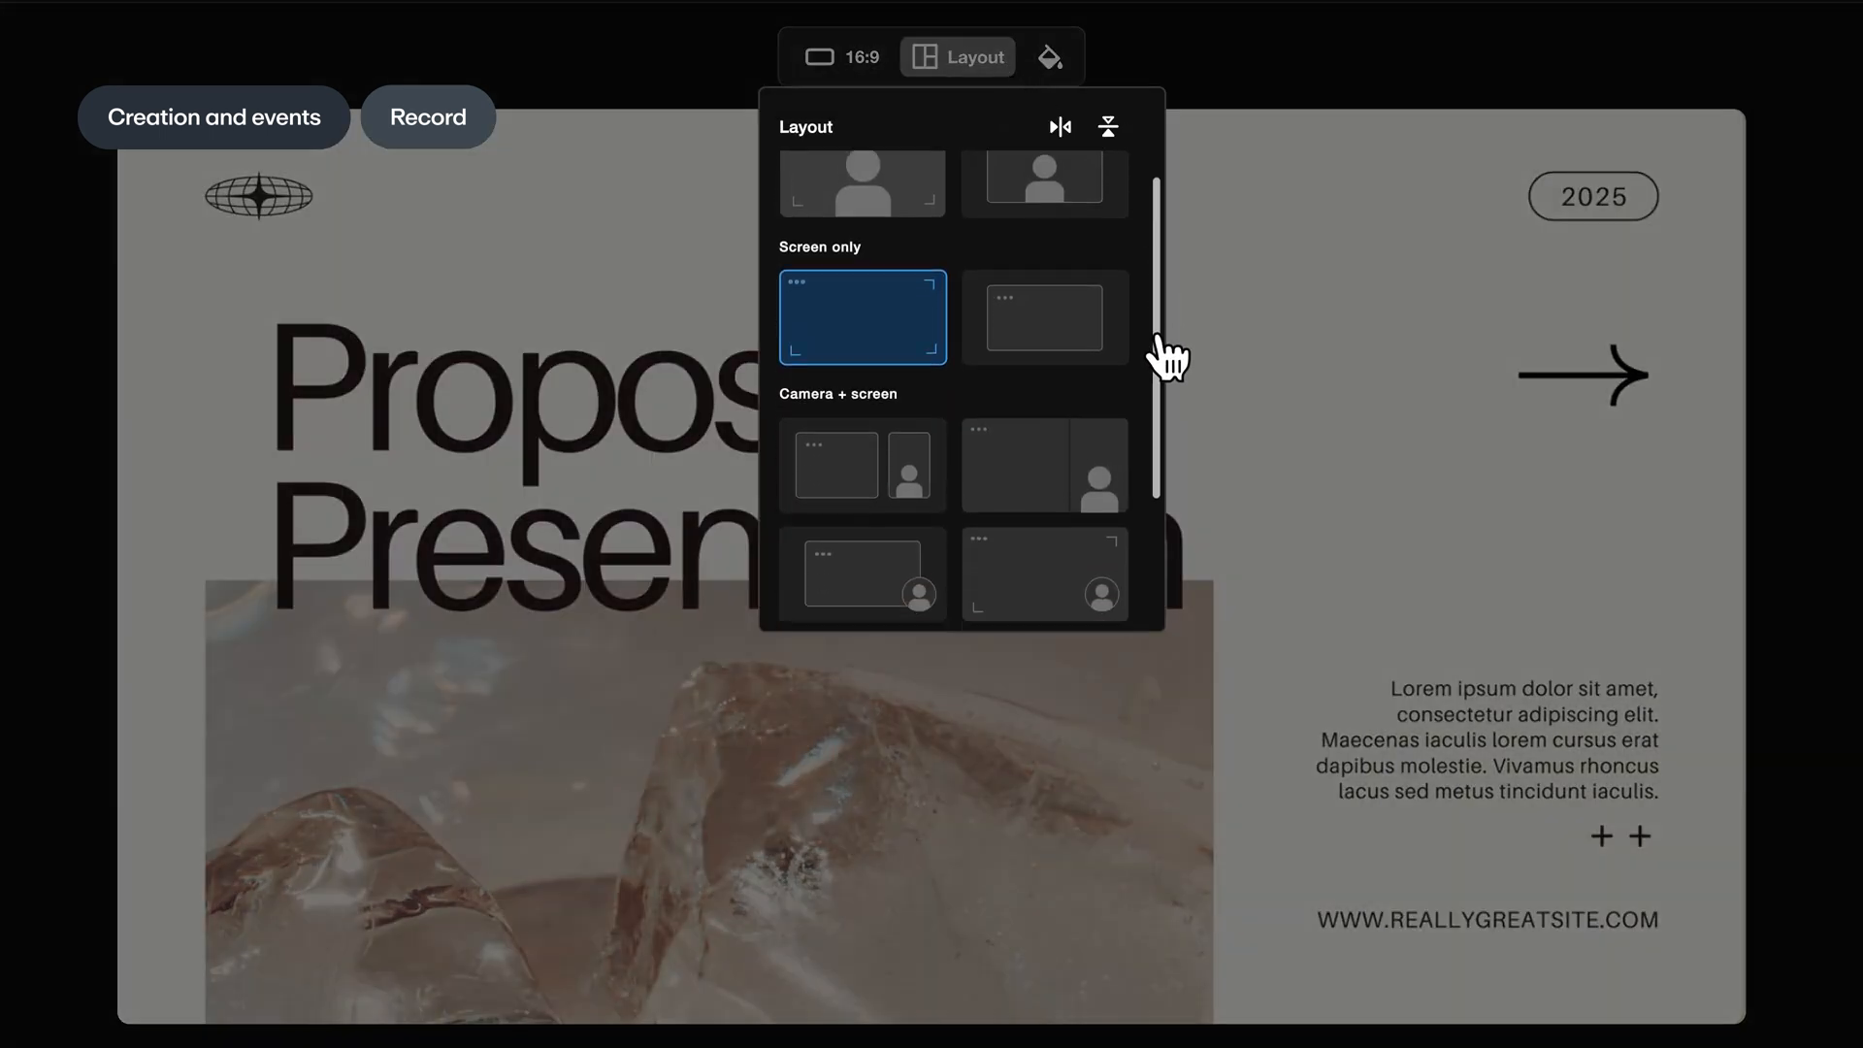
click(888, 371)
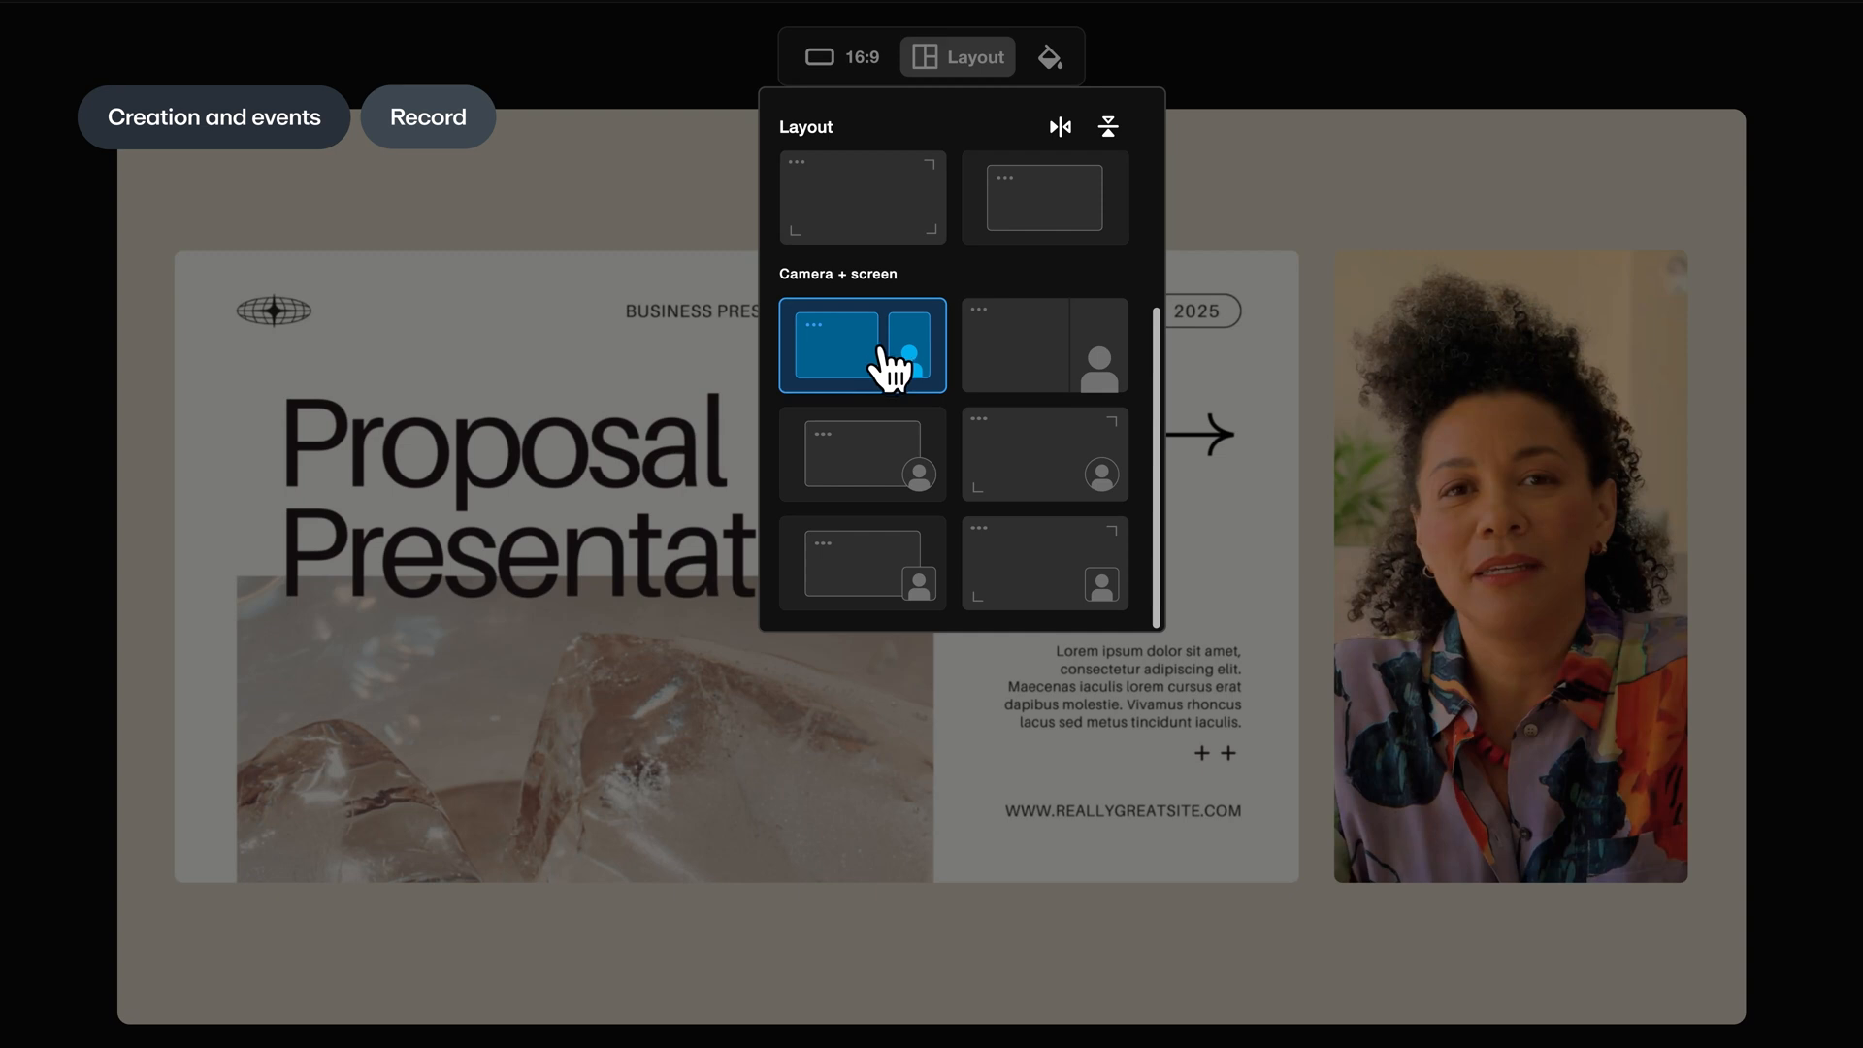
click(1008, 178)
Give the recording a green-teal gradient background instead of solid purple.
click(1049, 60)
click(992, 368)
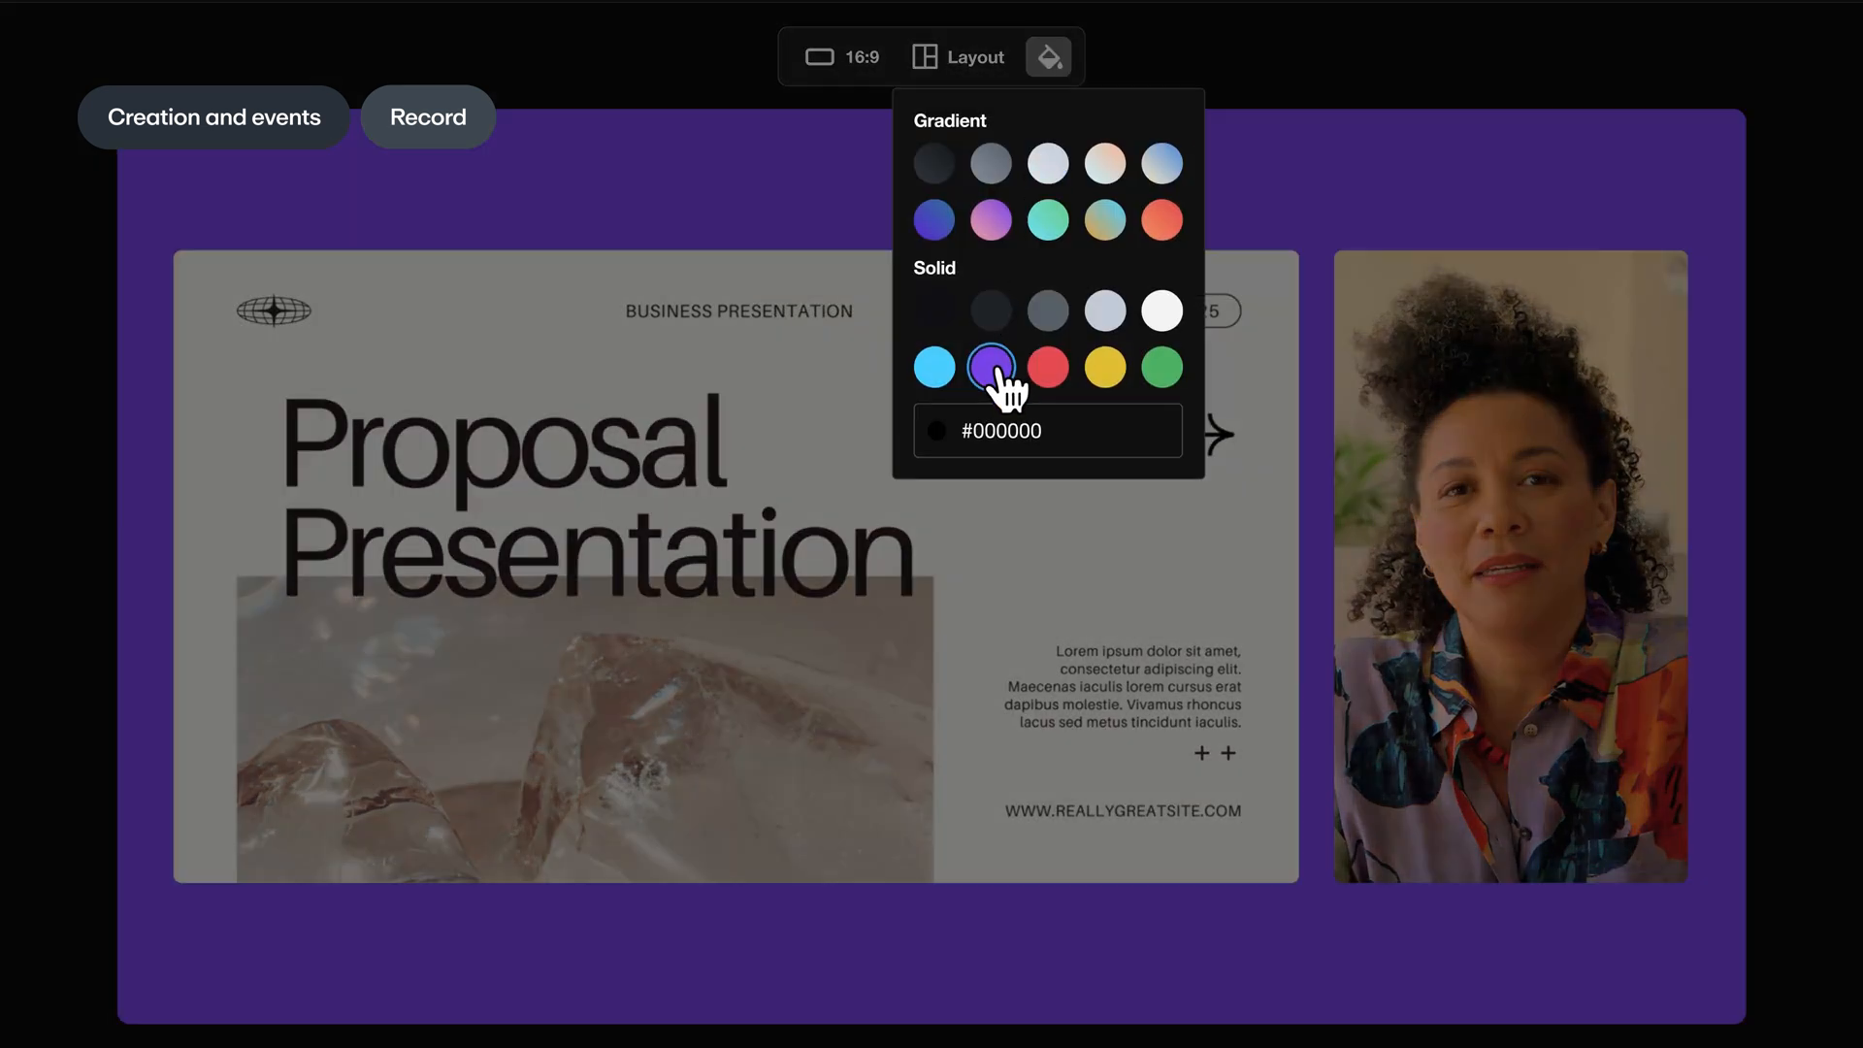
click(1104, 221)
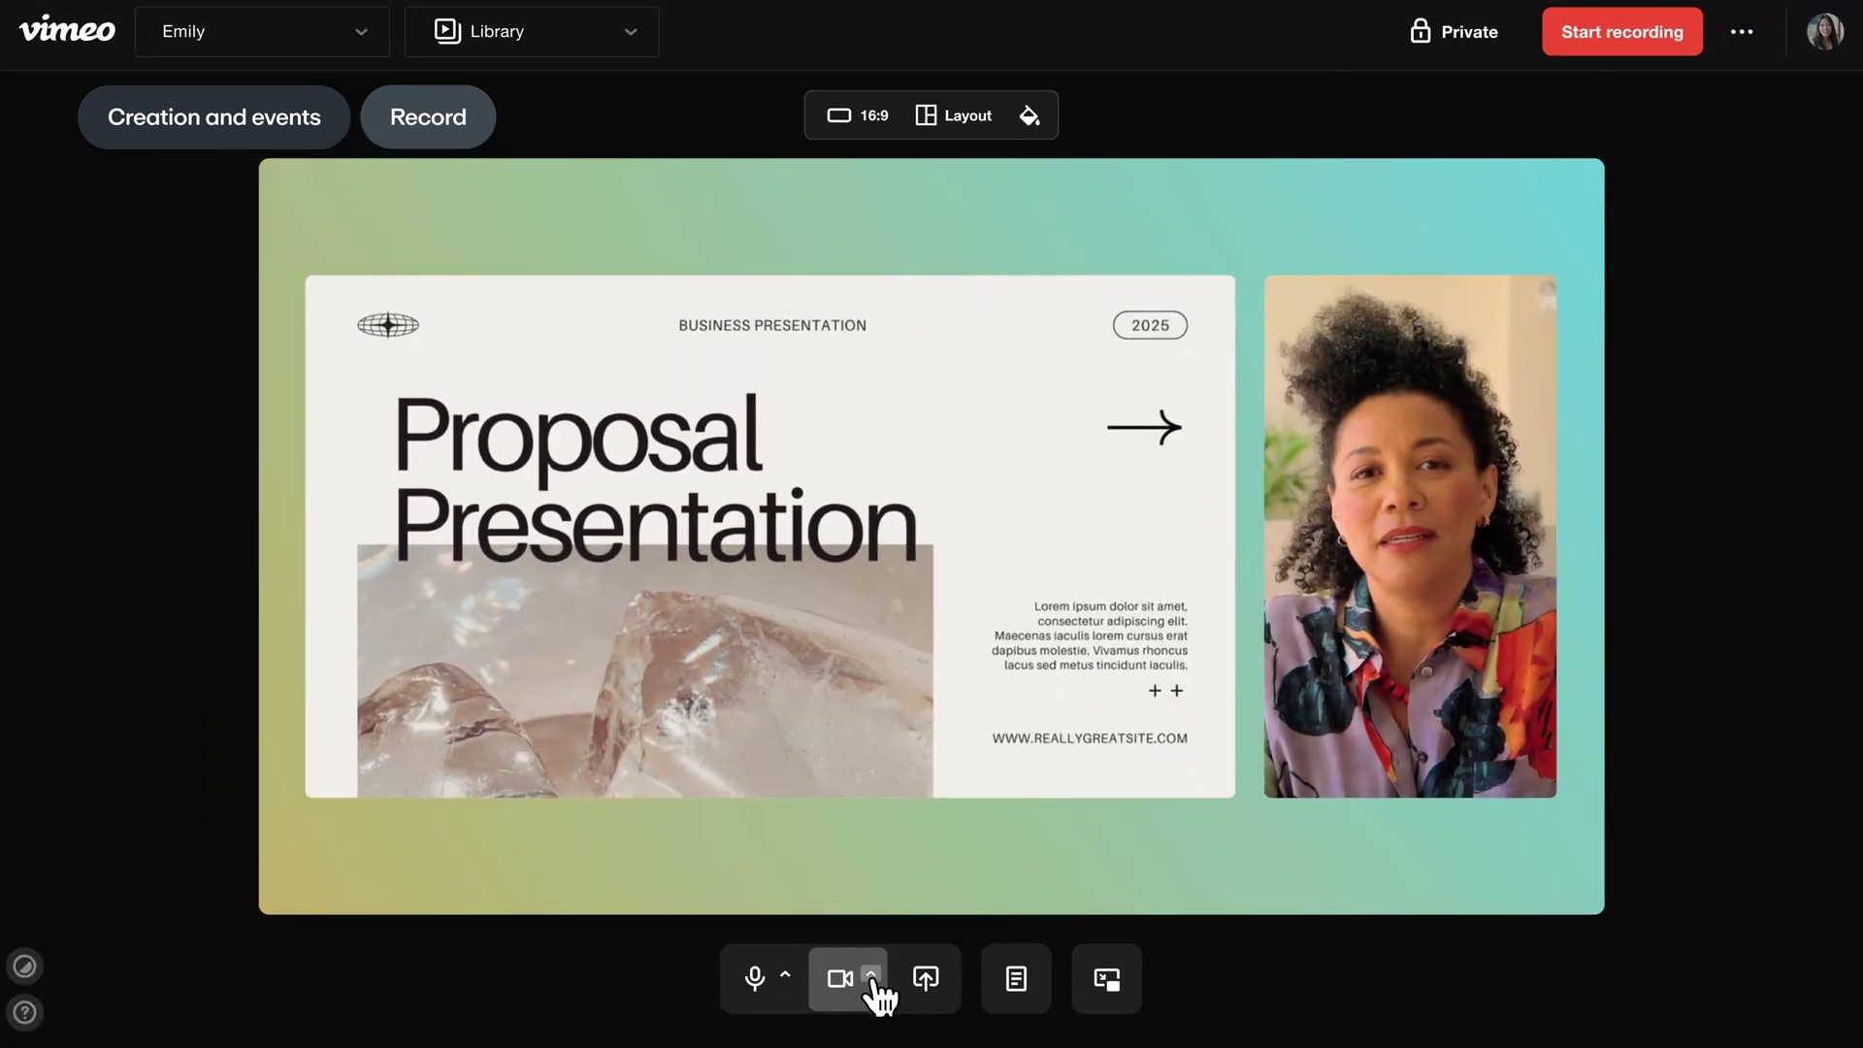
Upload cityscape.png as the presenter's camera background effect.
click(873, 978)
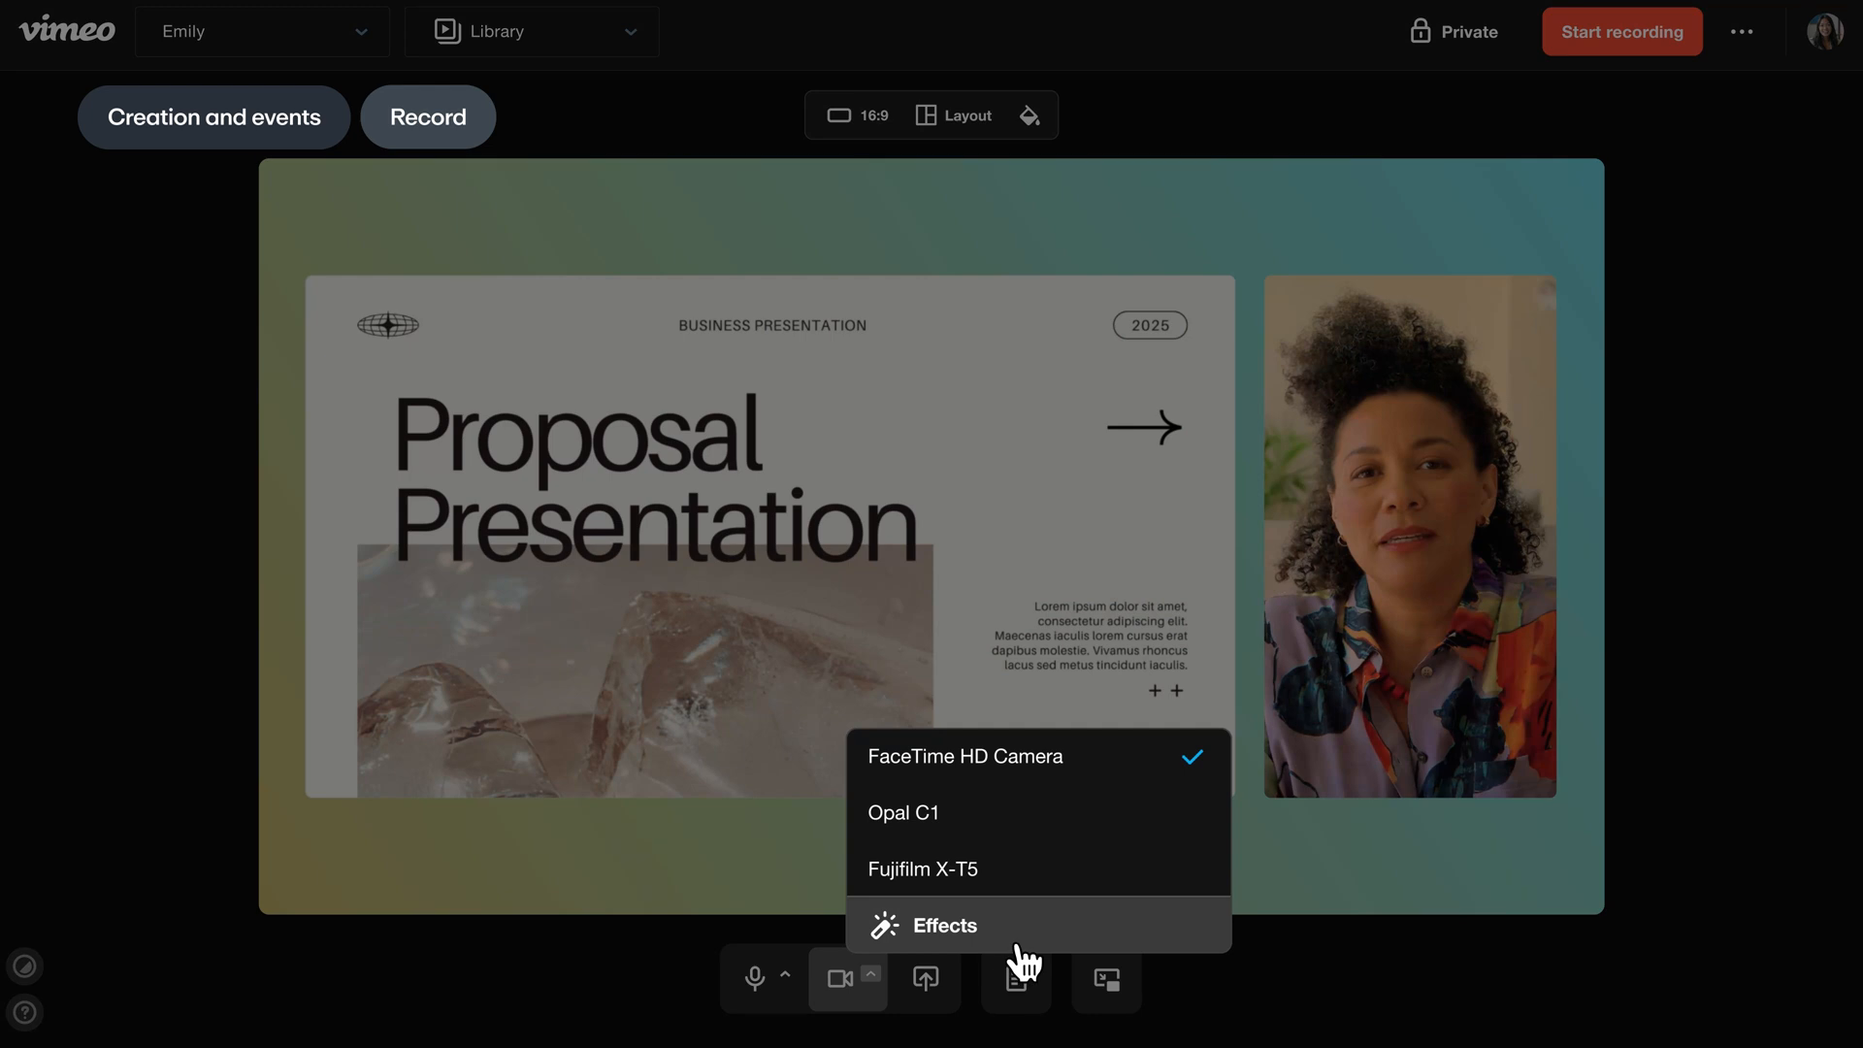
click(947, 932)
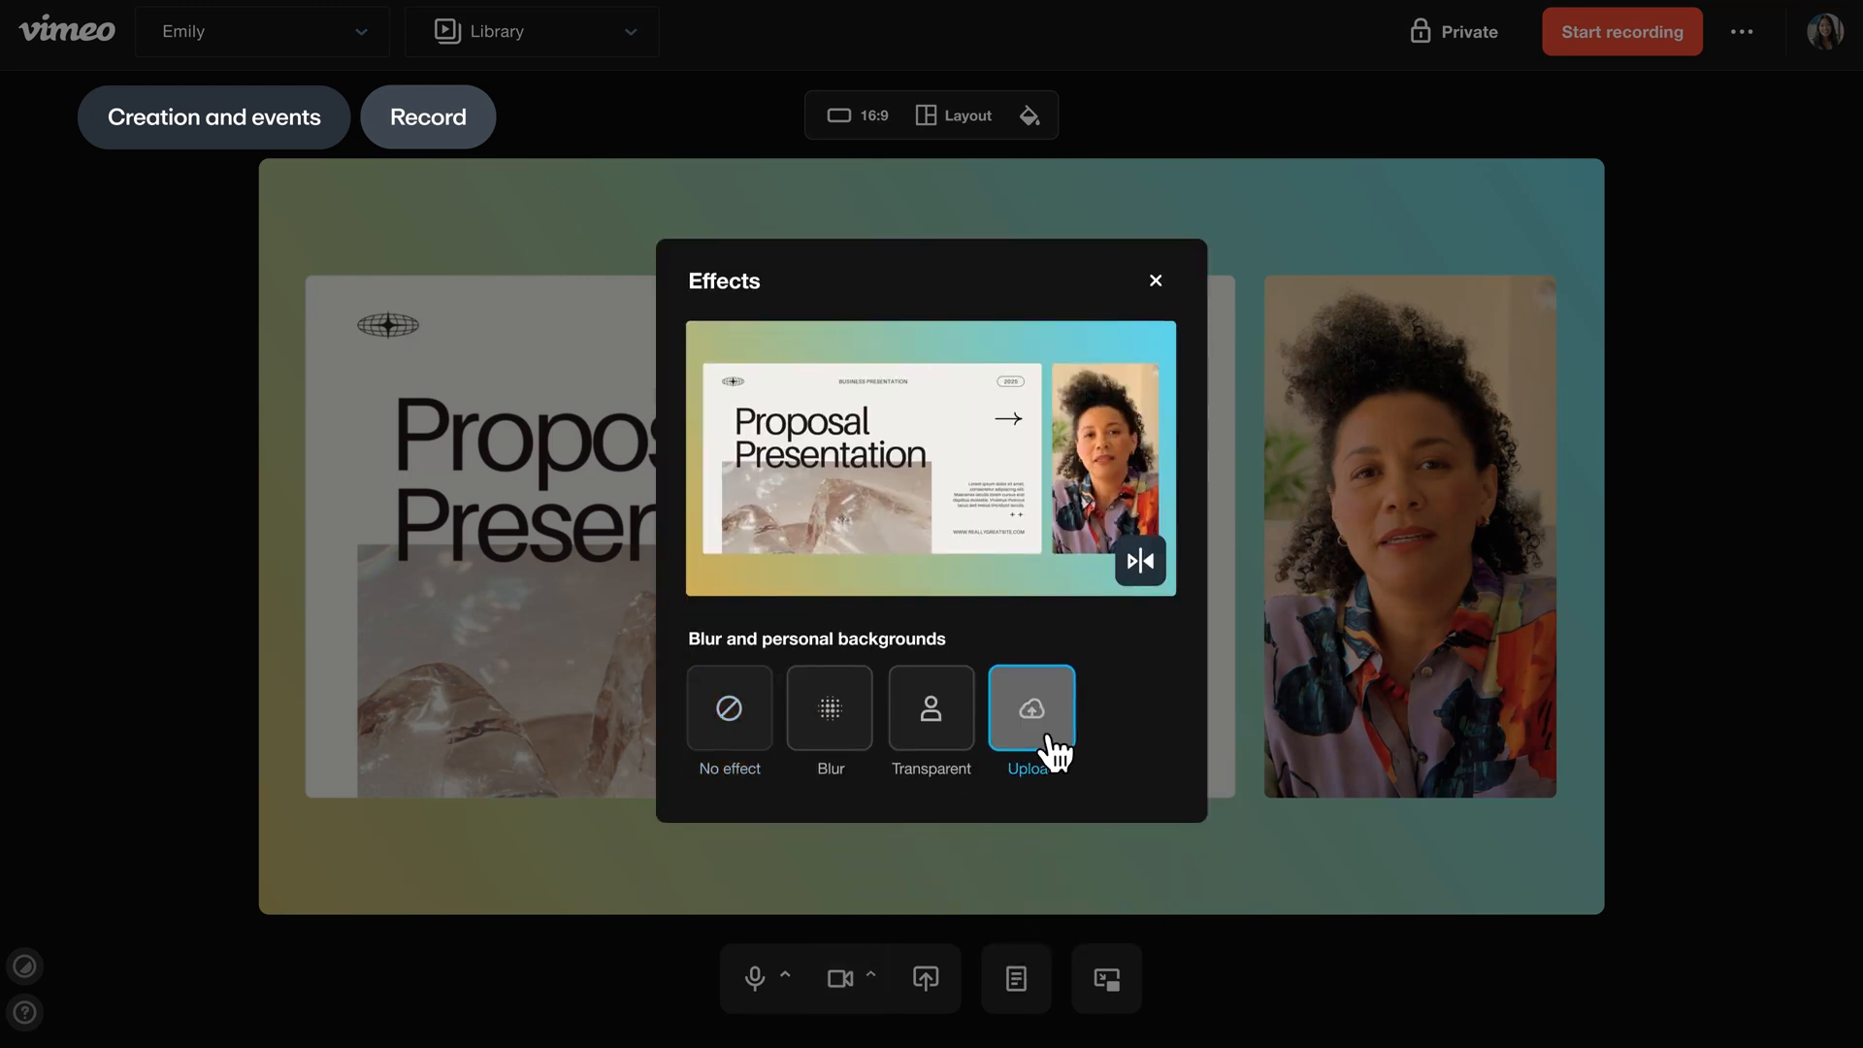
click(1032, 710)
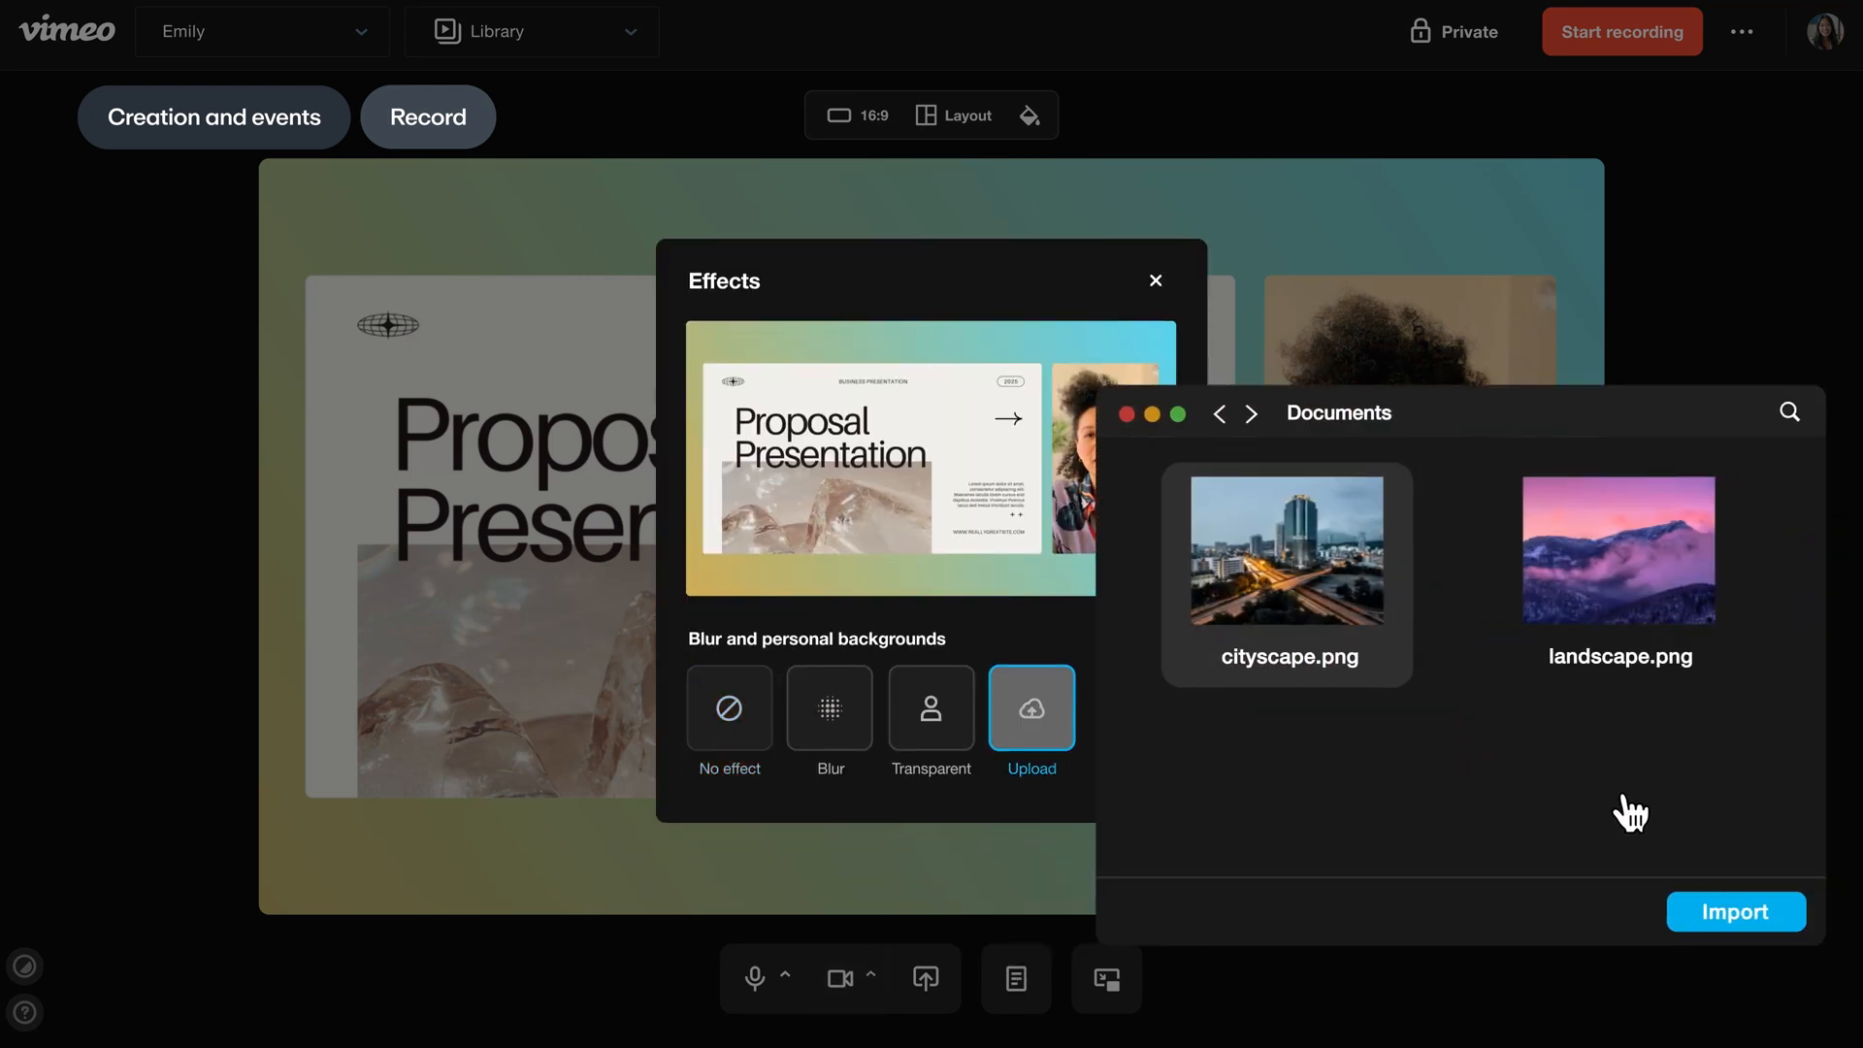
click(1735, 912)
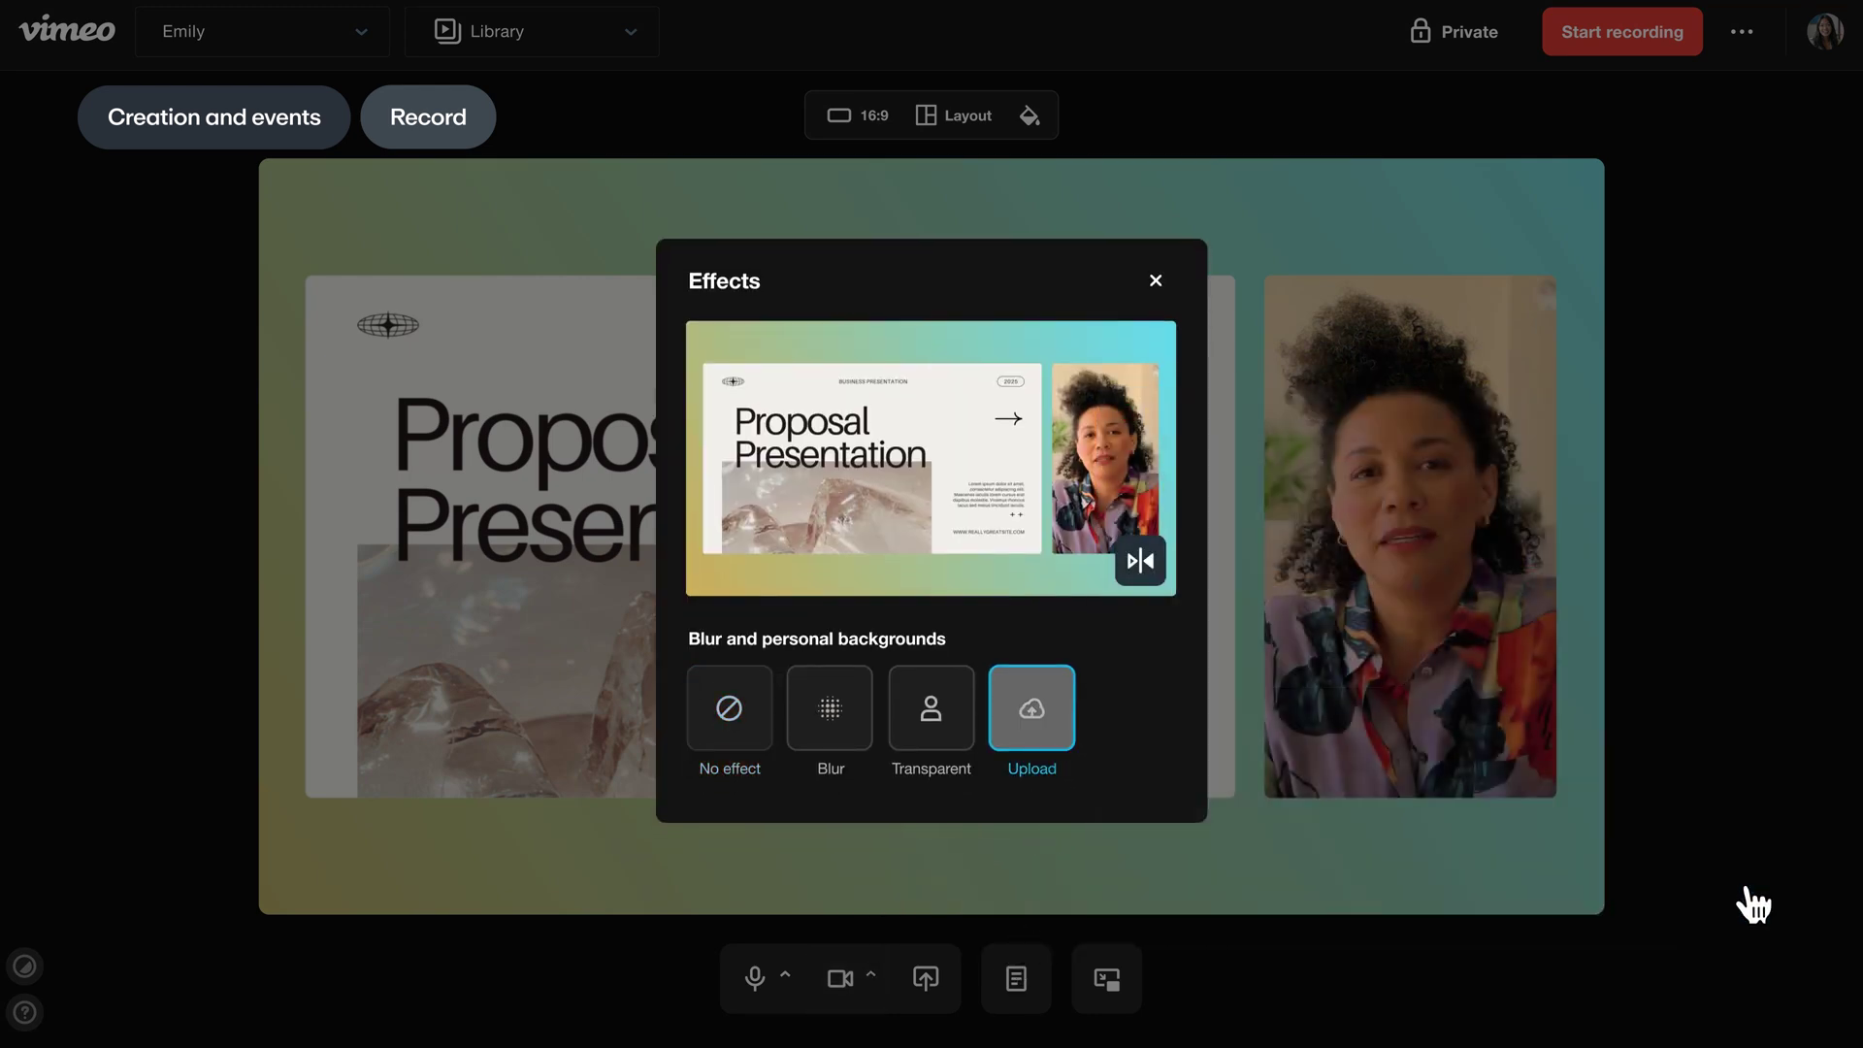
click(1158, 282)
Generate a teleprompter script with chosen length and tone, then start recording.
click(1023, 978)
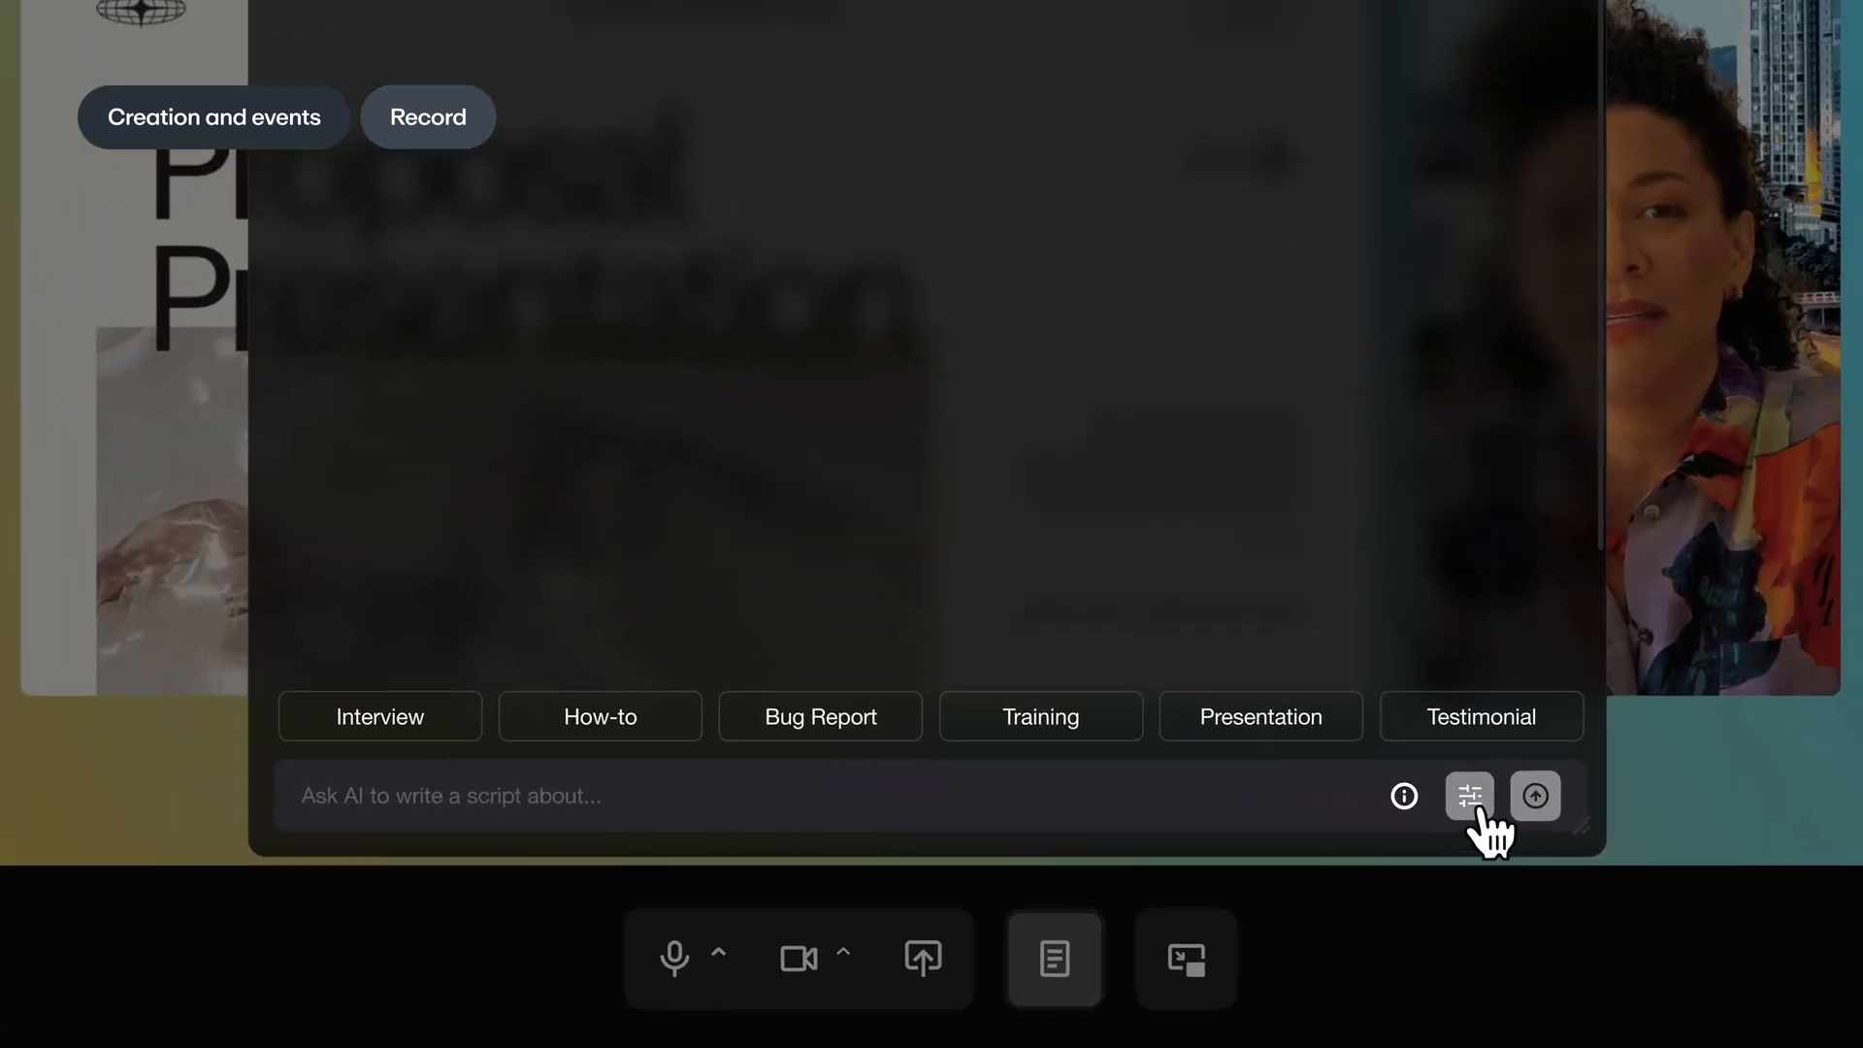
click(1445, 806)
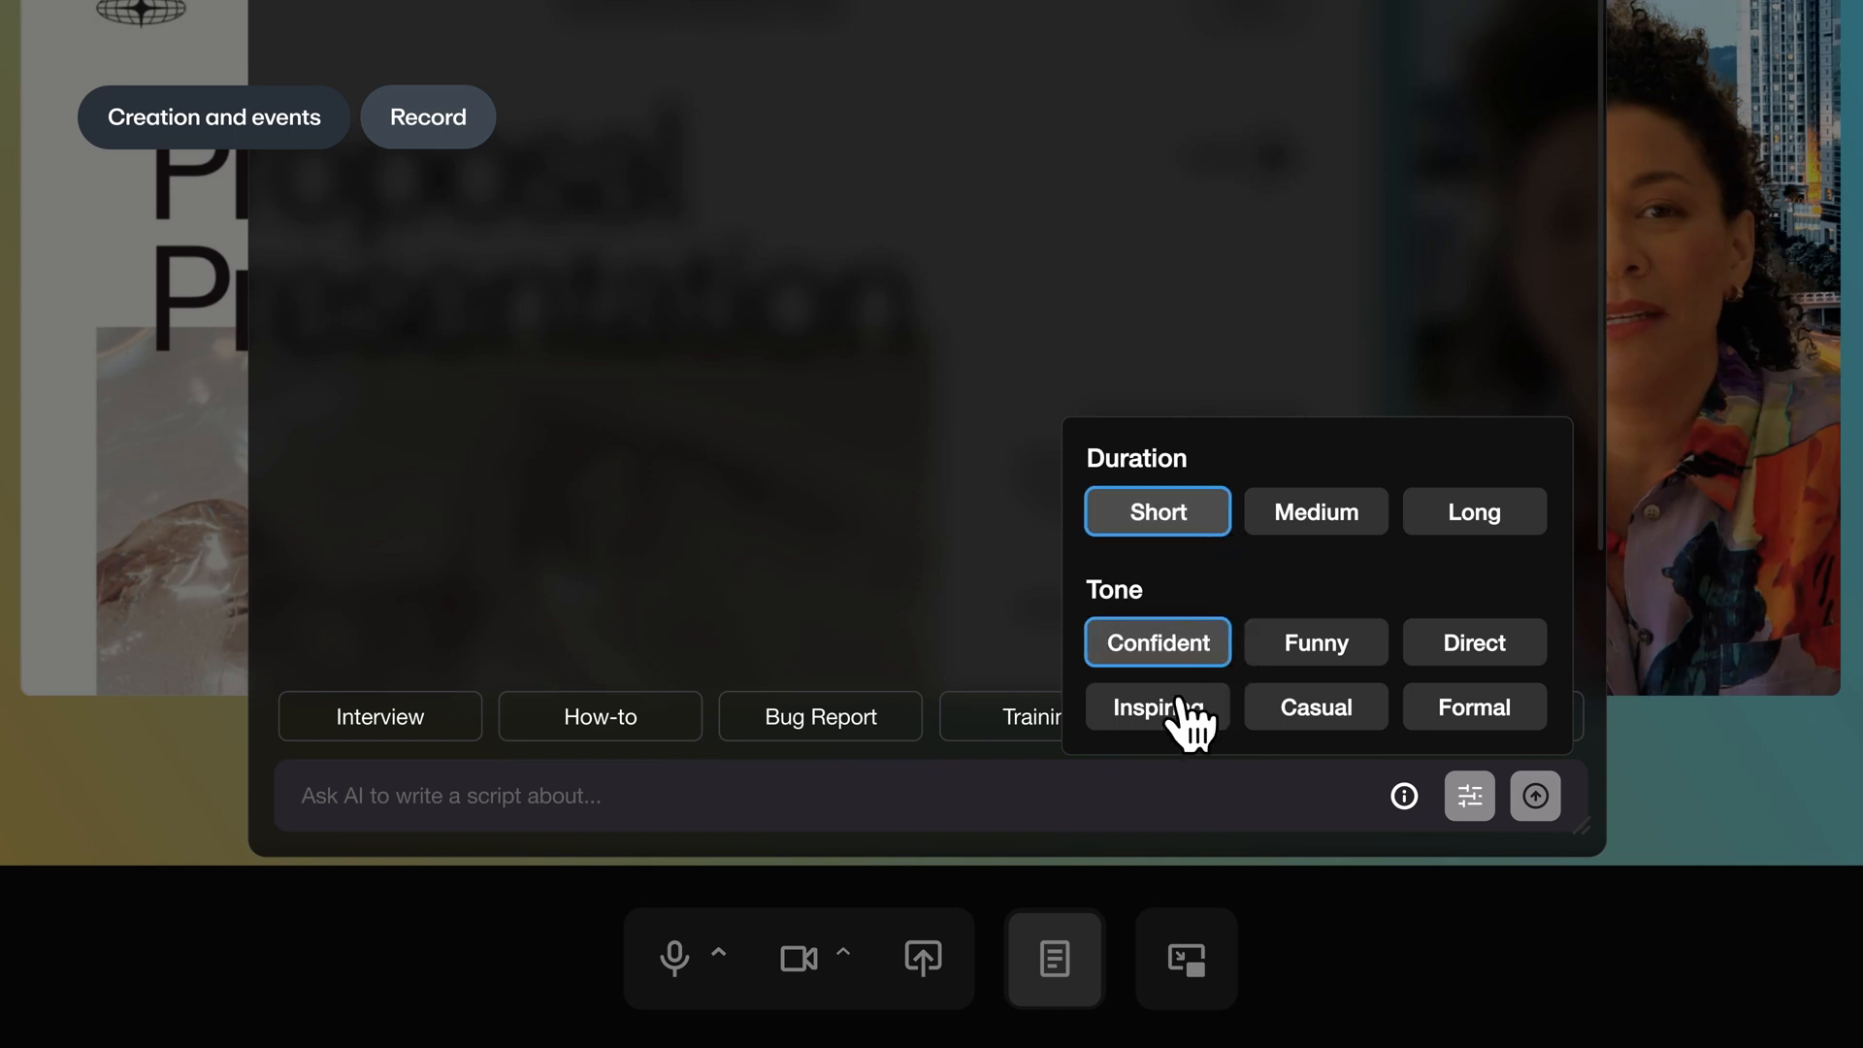
click(1090, 804)
text(Write me a script explaining why I should present my next project using Vimeo)
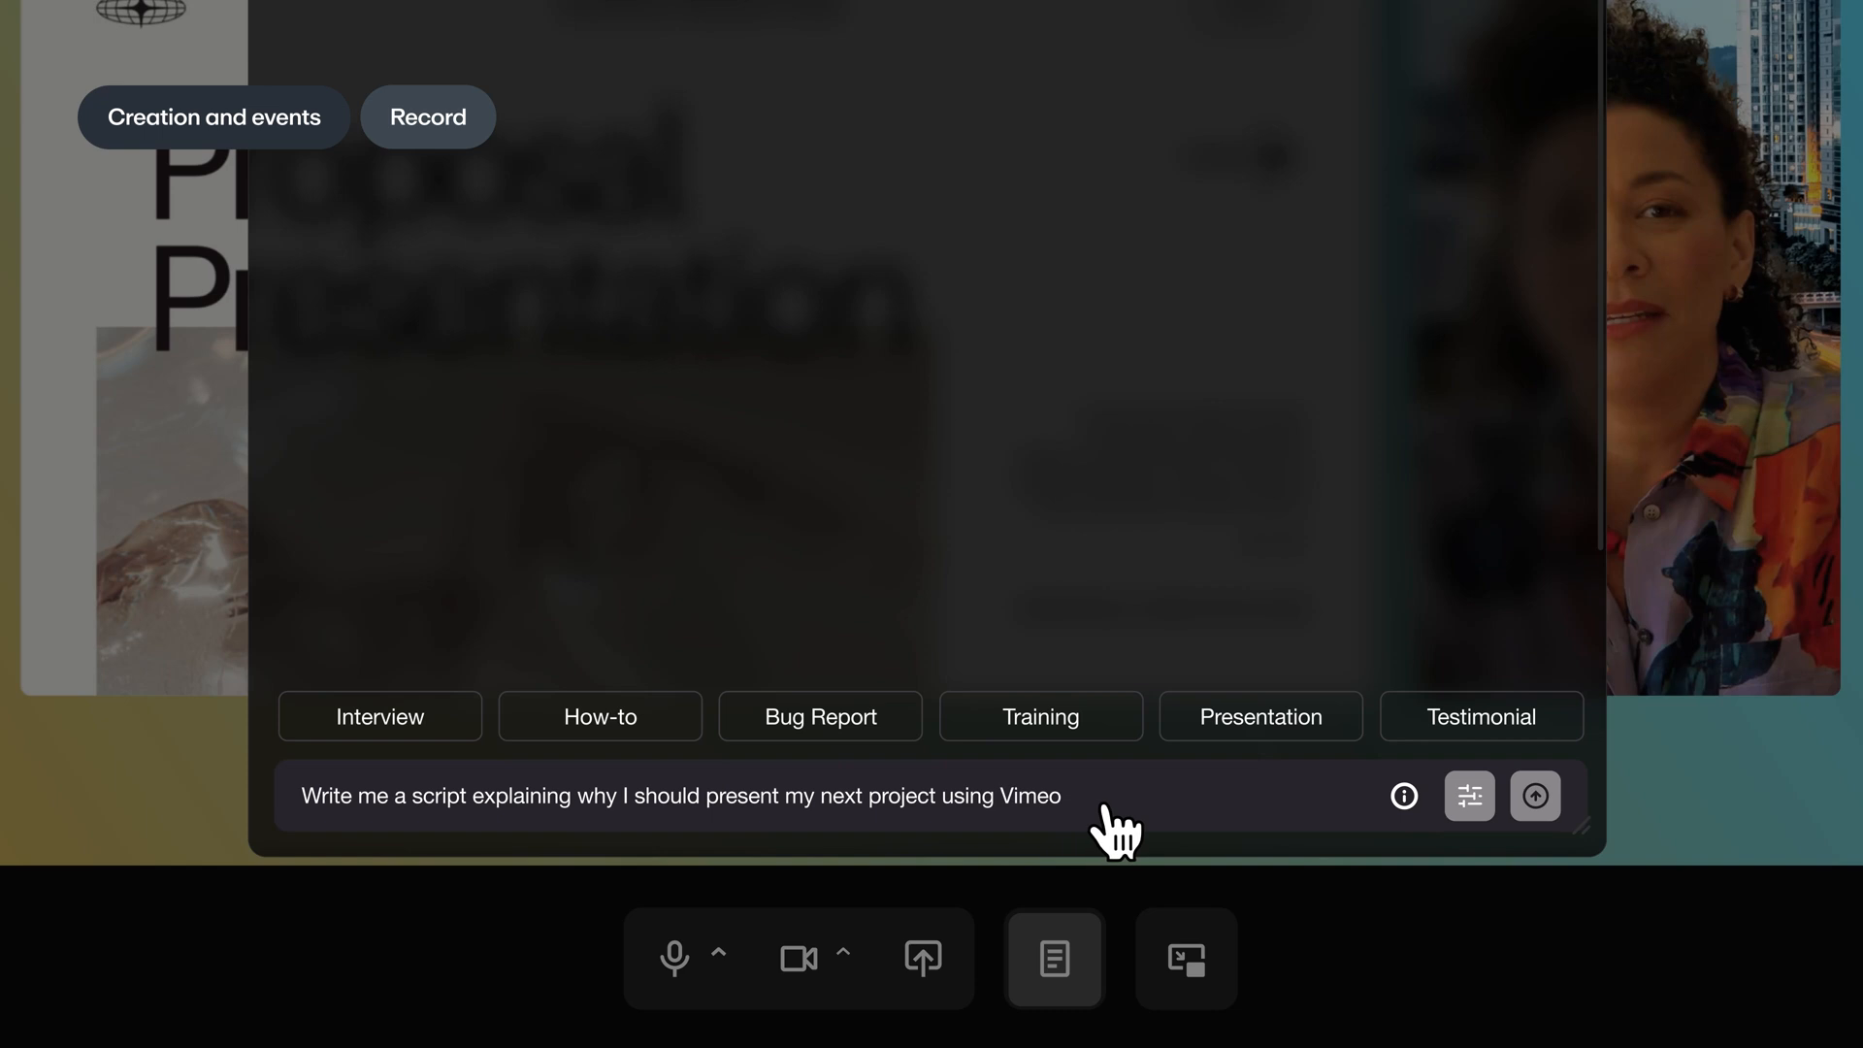
click(1539, 798)
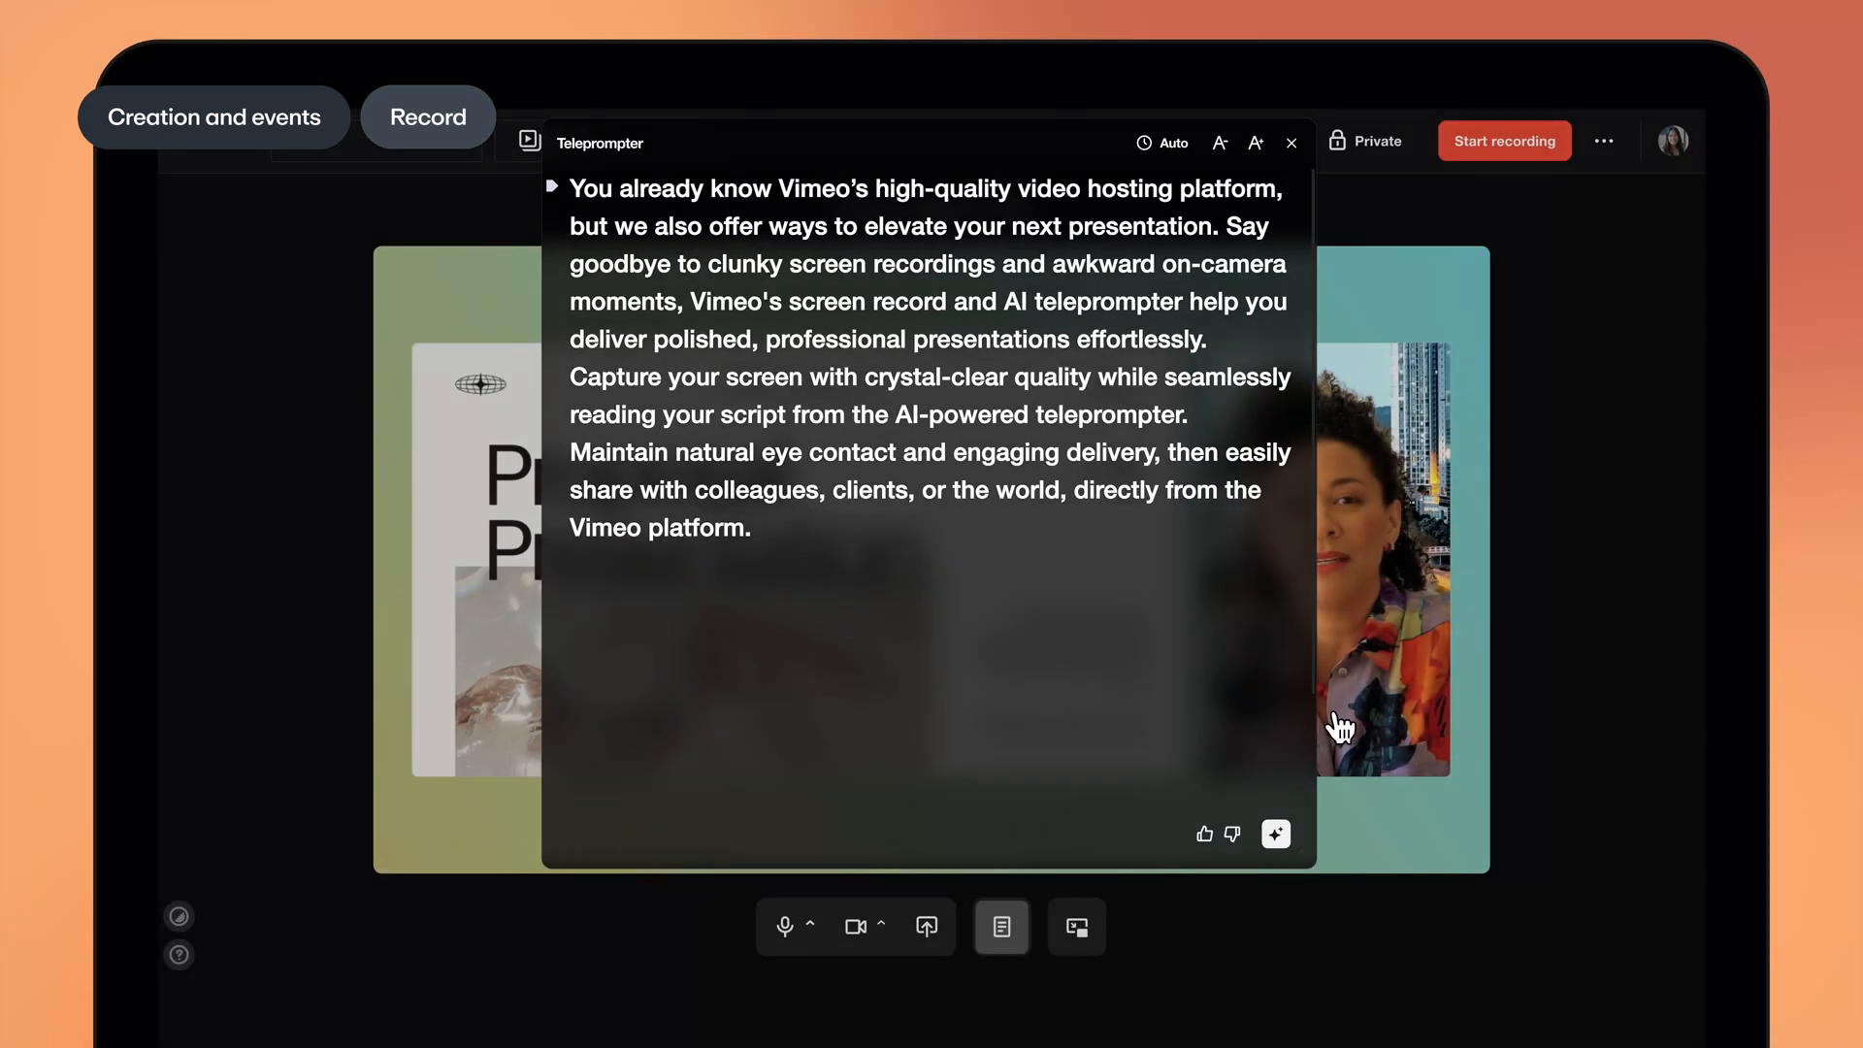
click(1505, 142)
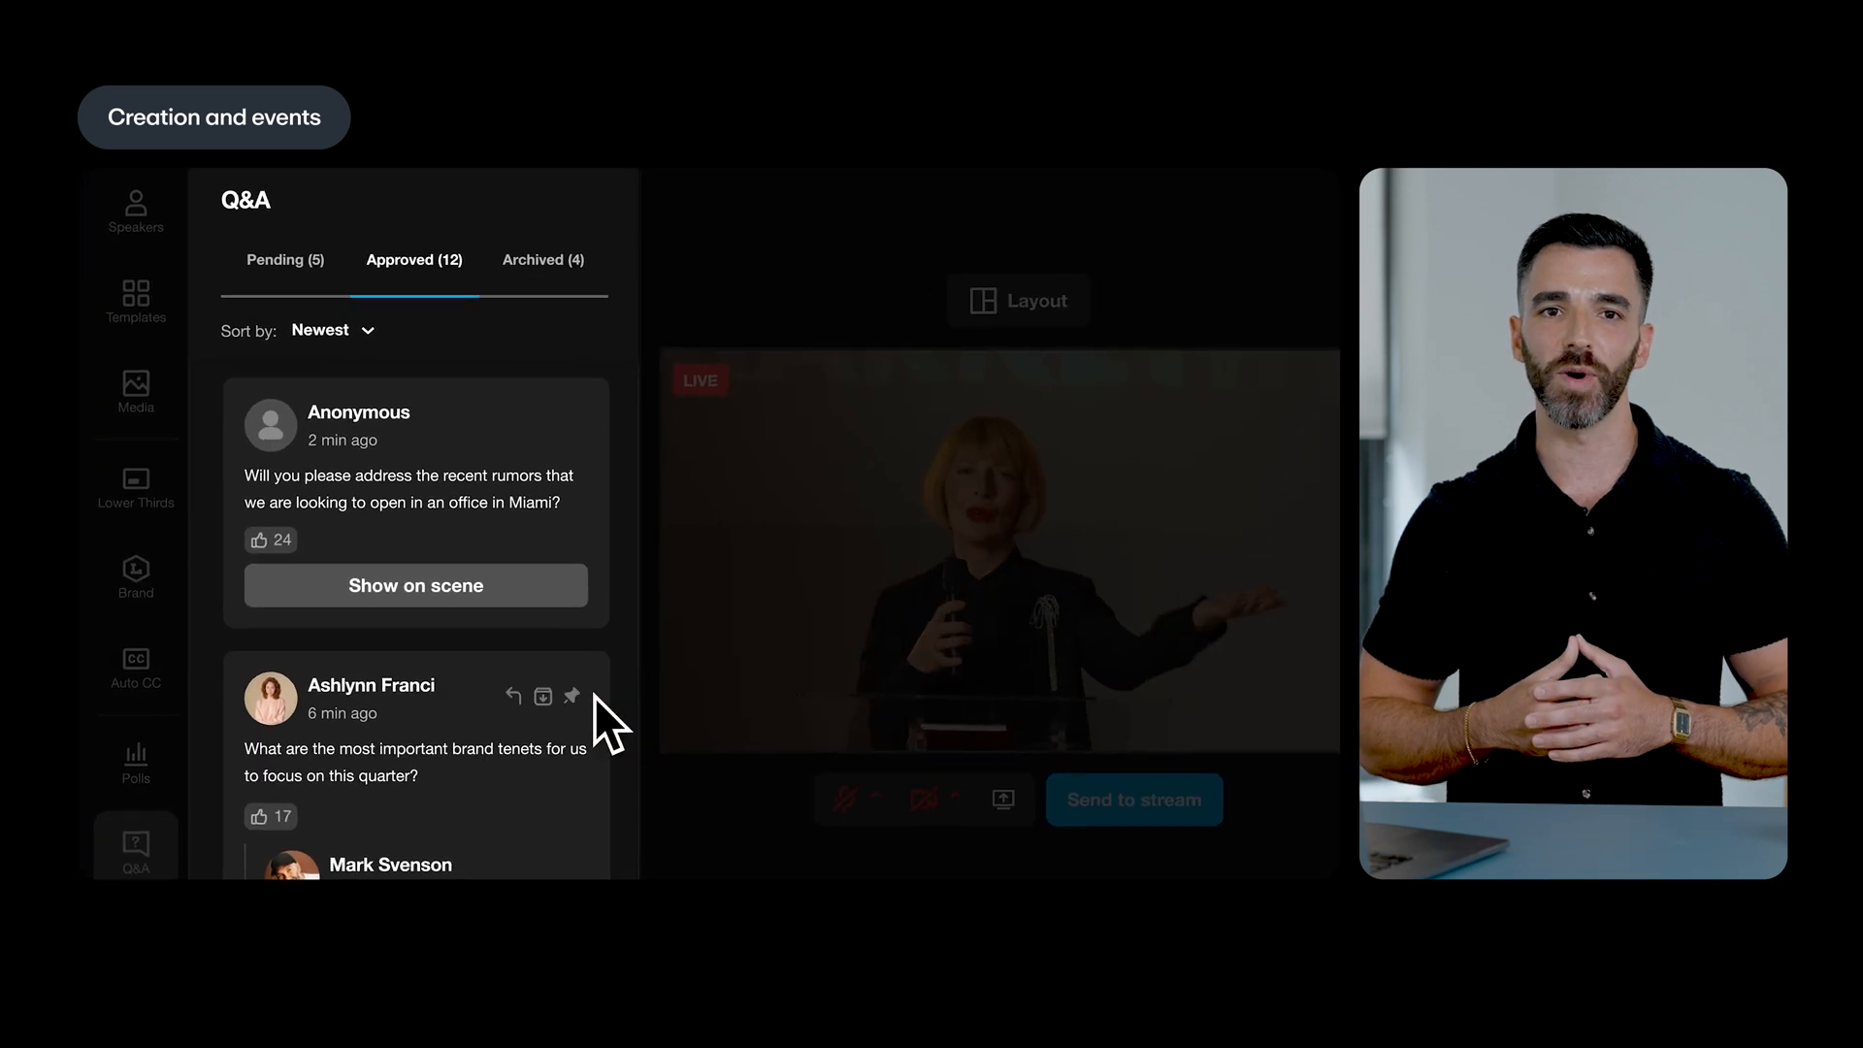
Pin the brand tenets question to the top of the Approved Q&A list.
click(574, 696)
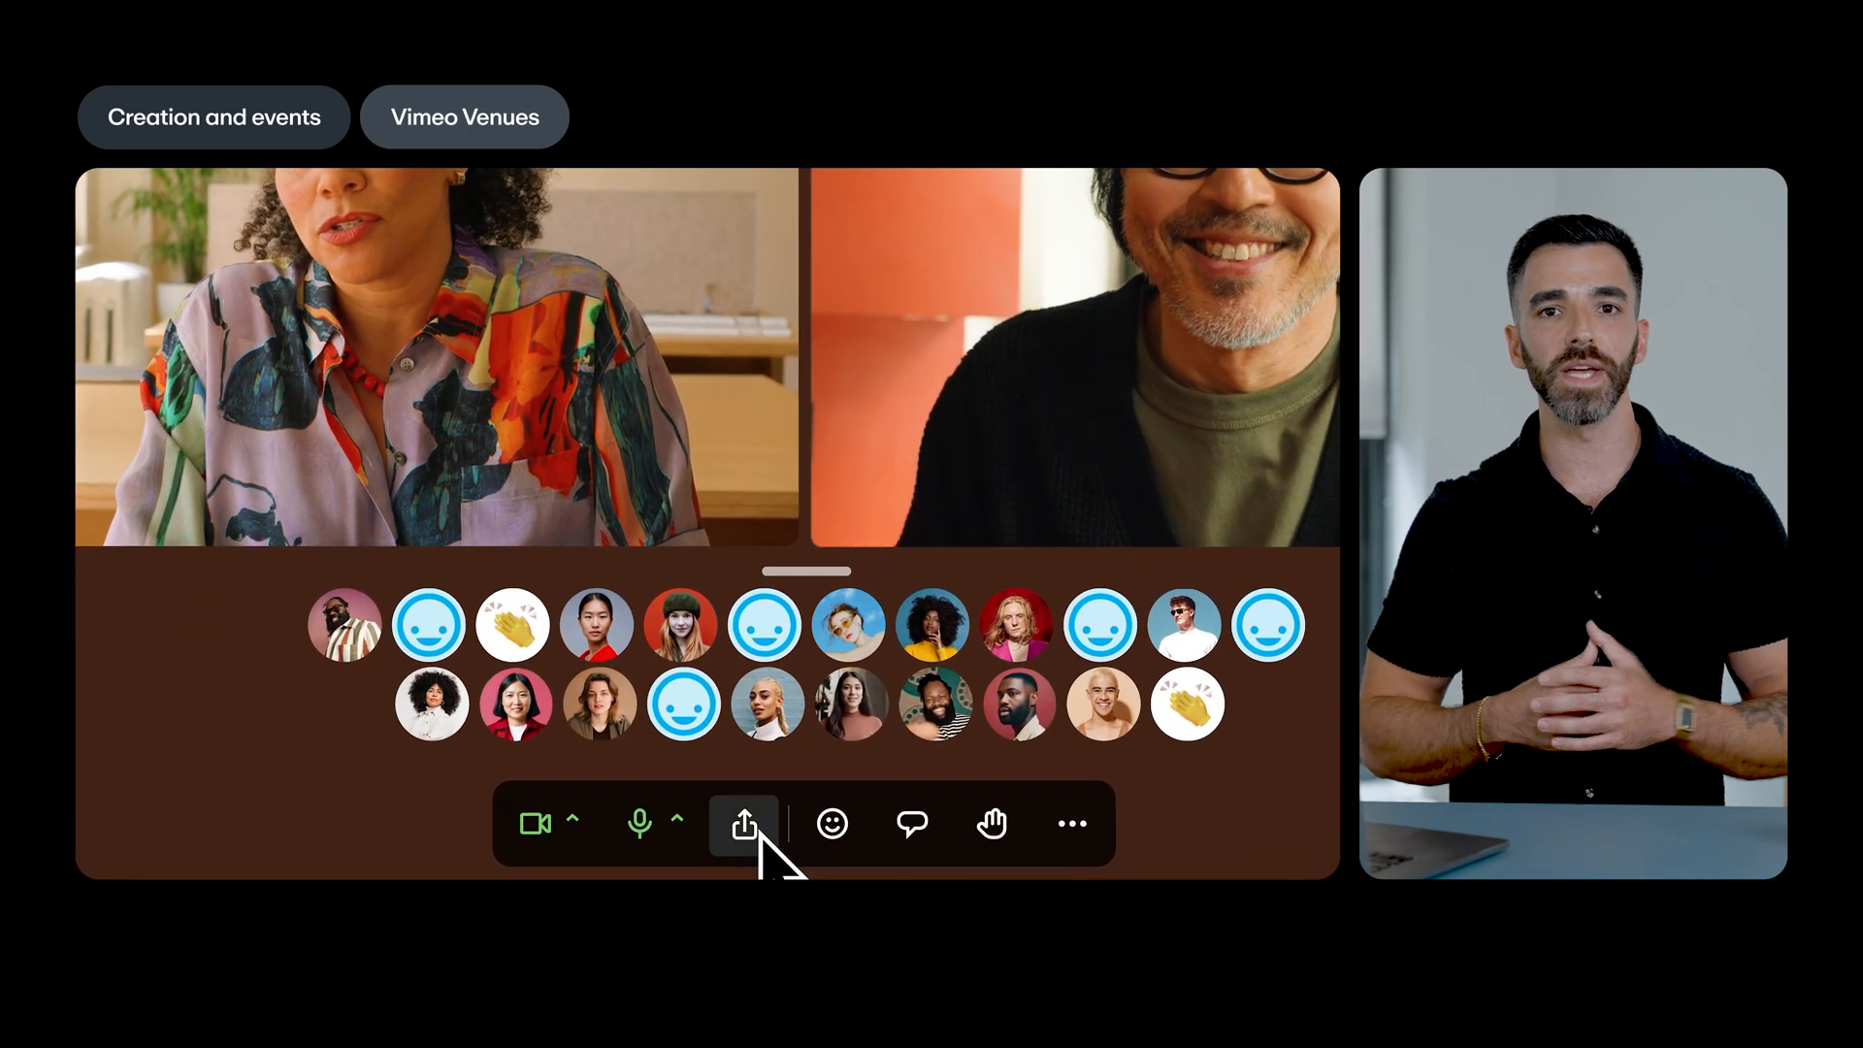
Share the SUMMIT 2024 library clip onto the town hall stage.
click(748, 823)
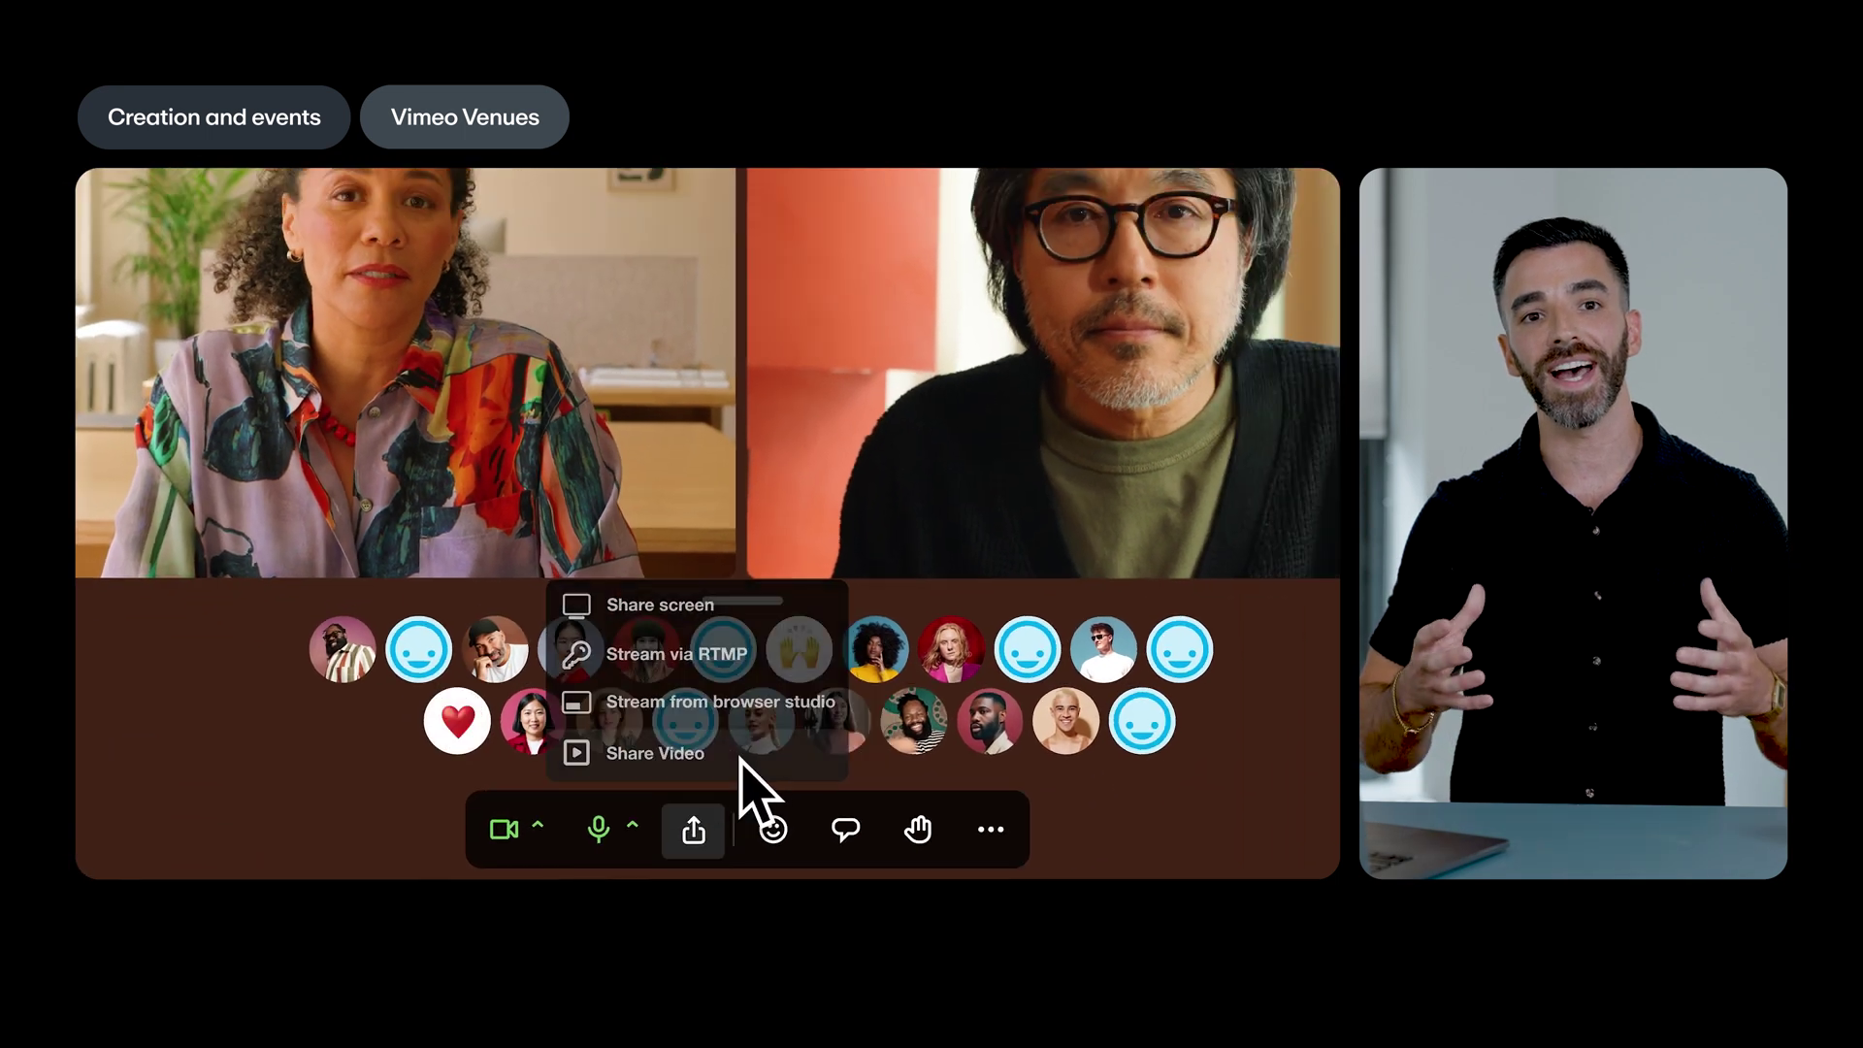
click(702, 741)
click(1249, 593)
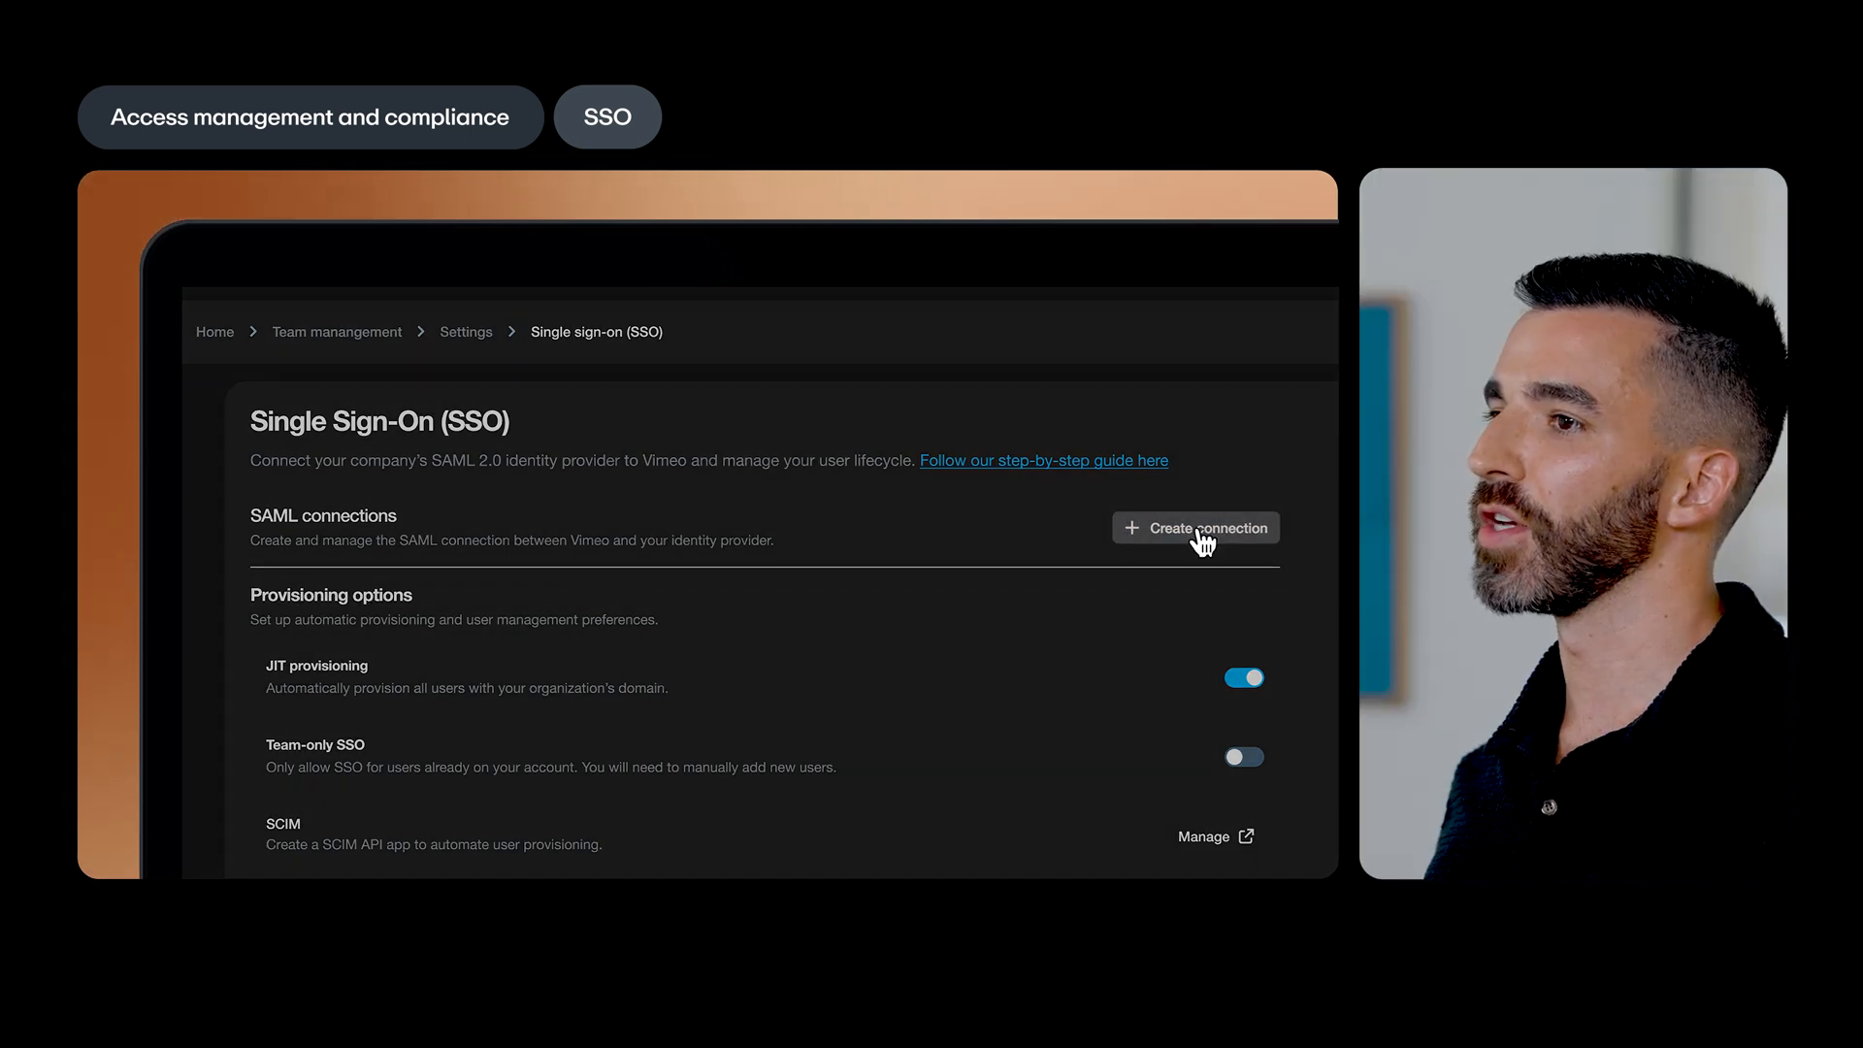
Start a new SAML connection from the Single sign-on settings.
click(1203, 533)
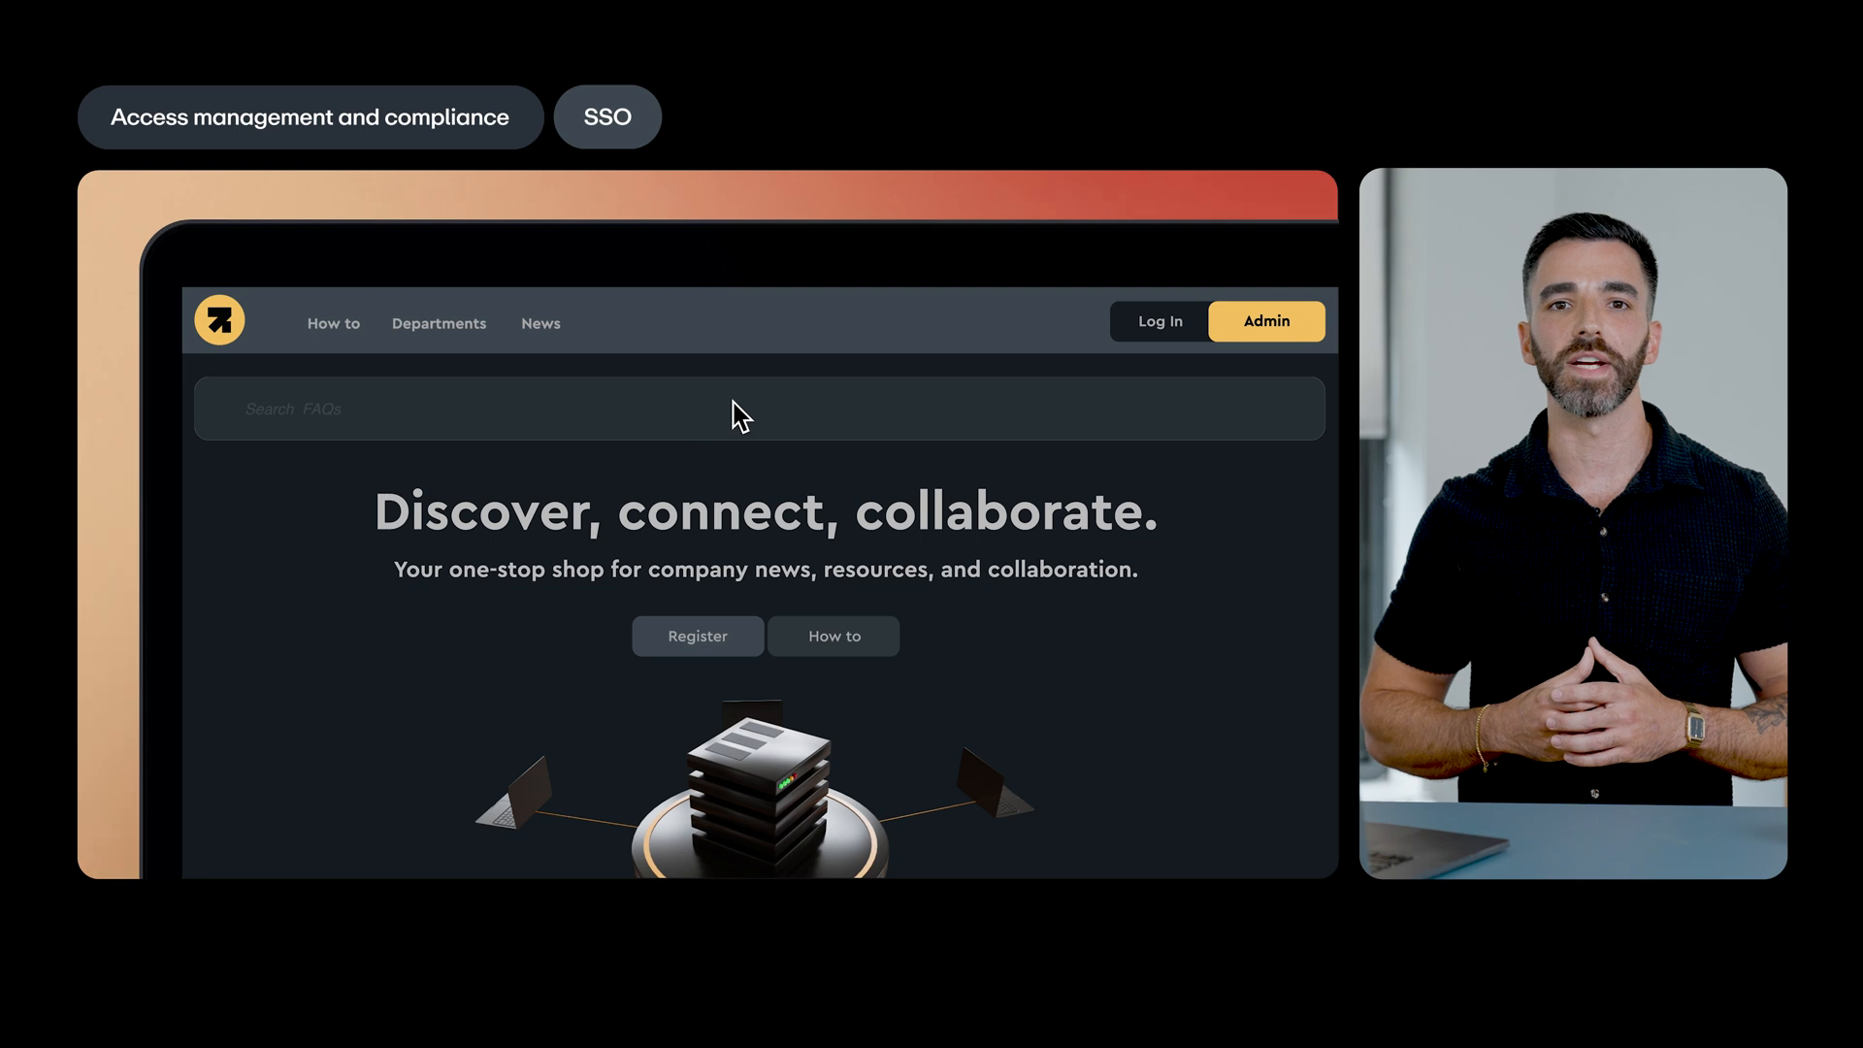
Log into the company intranet using single sign-on.
click(1156, 323)
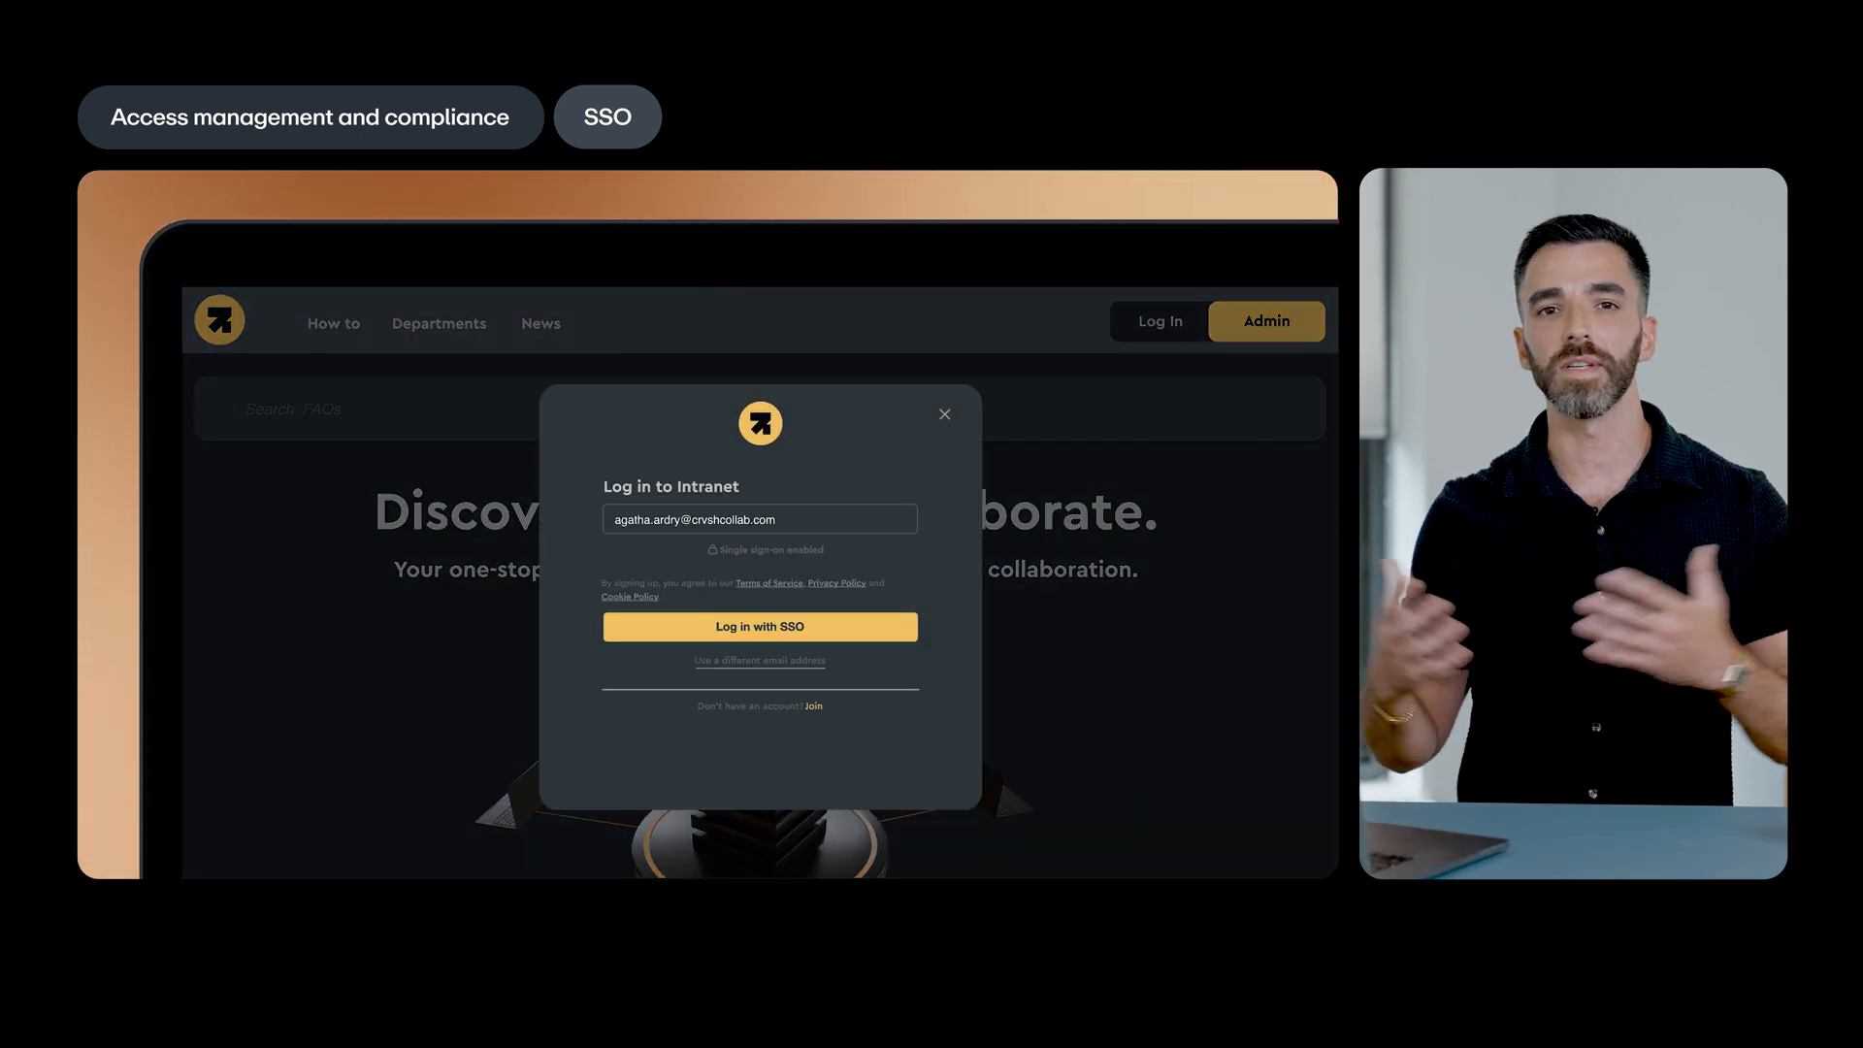
click(809, 636)
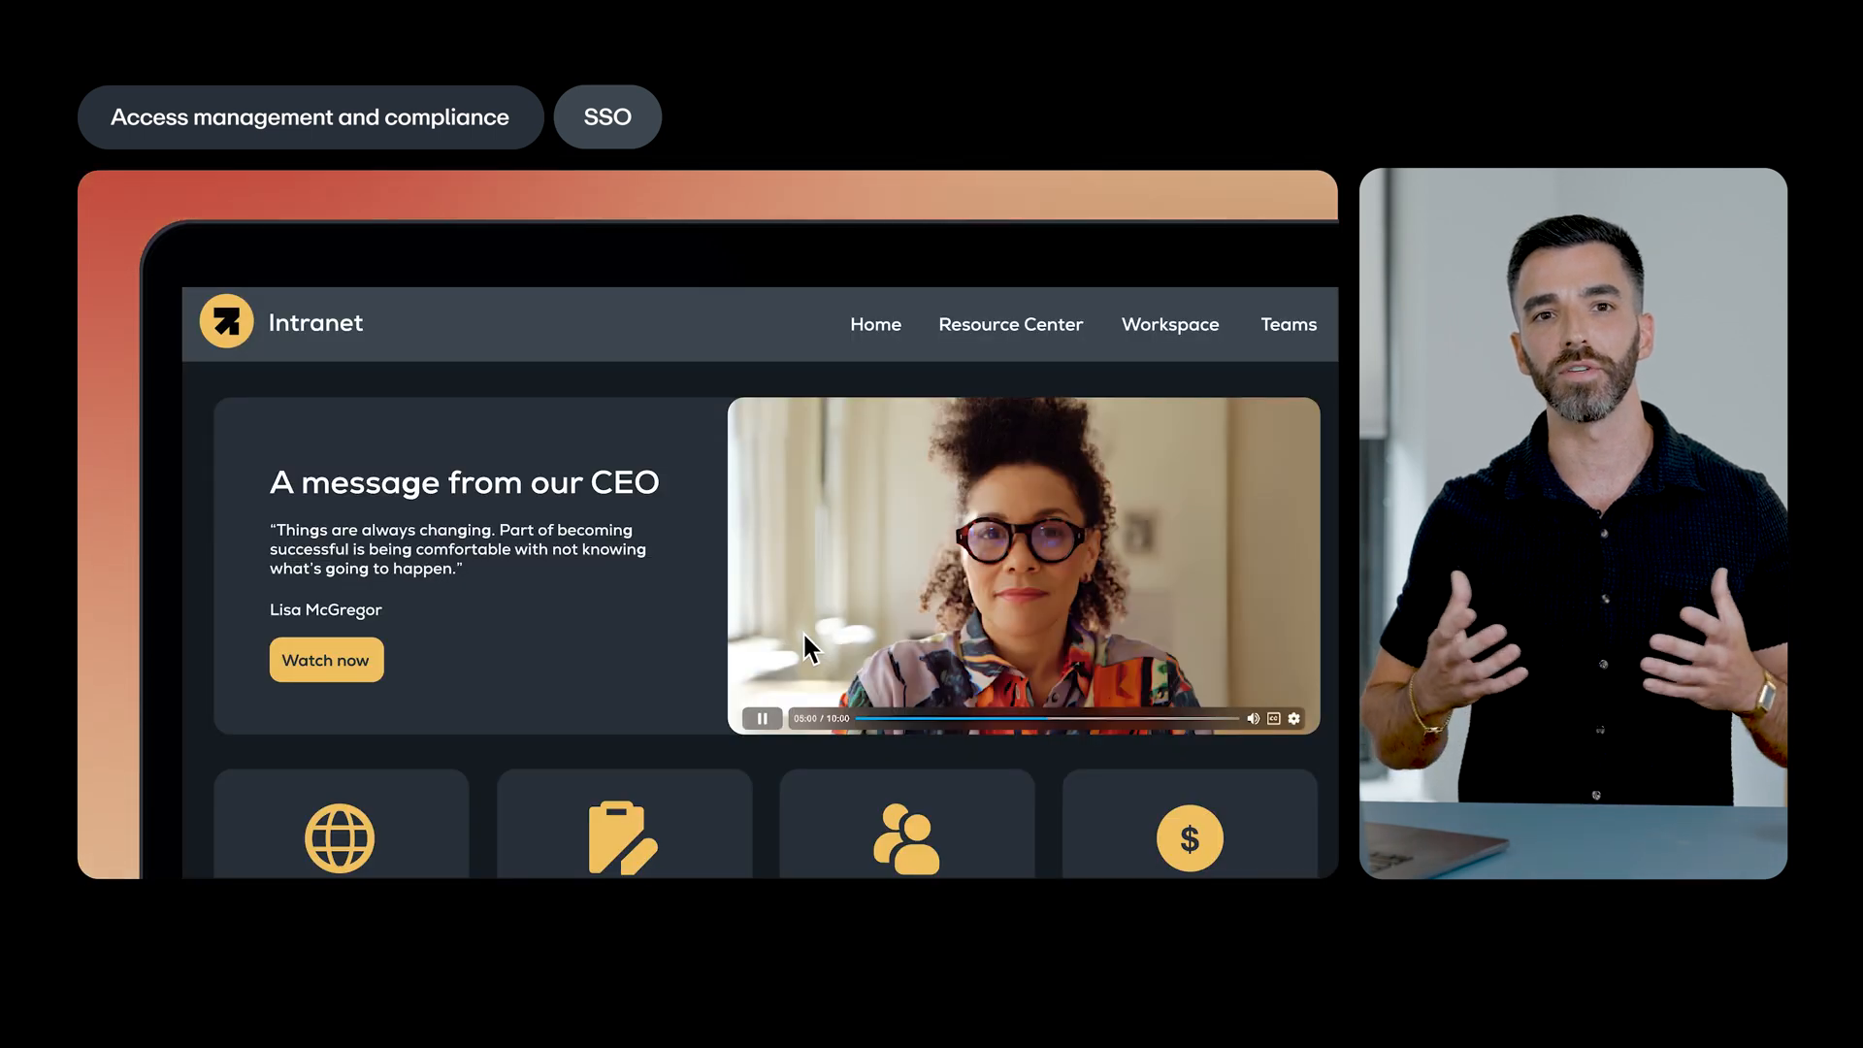